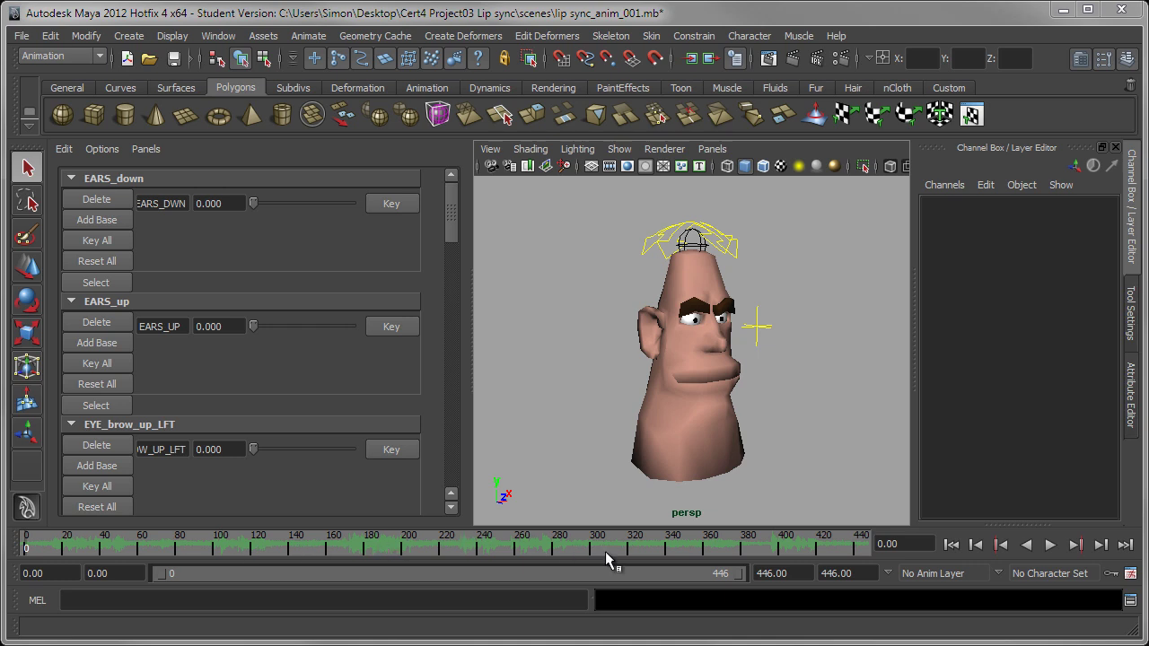
Step: Play the soundtrack from frame 66 along the waveform timeline, then stop playback
{"action": "left_click", "coordinate": [152, 549]}
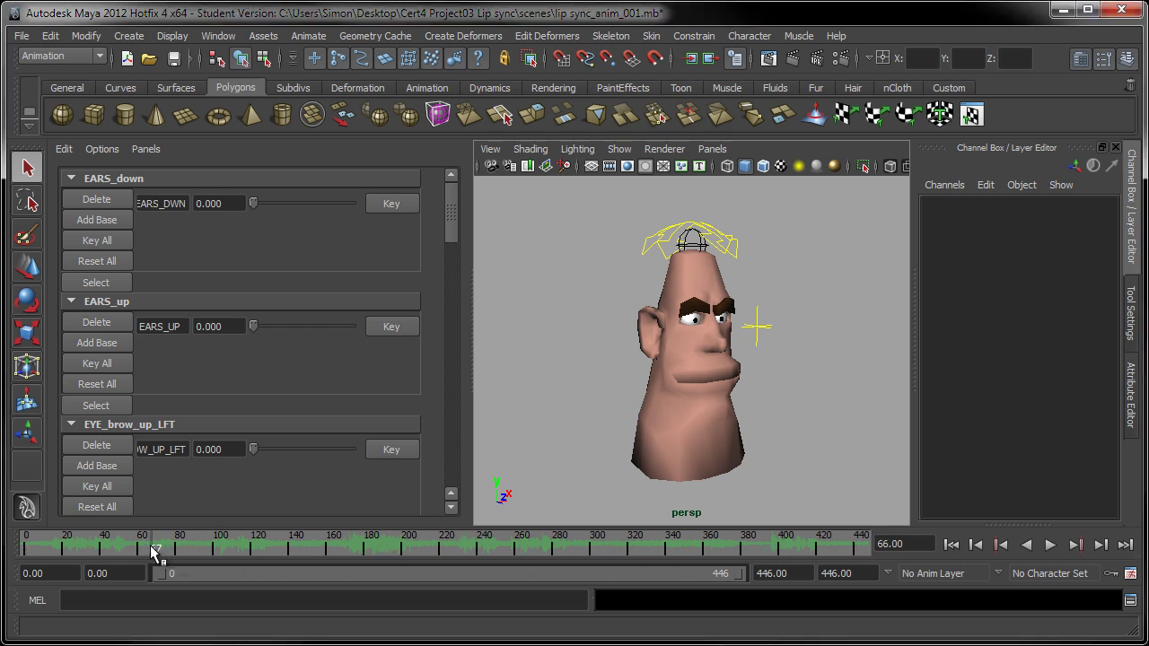
{"action": "key", "text": "alt+v"}
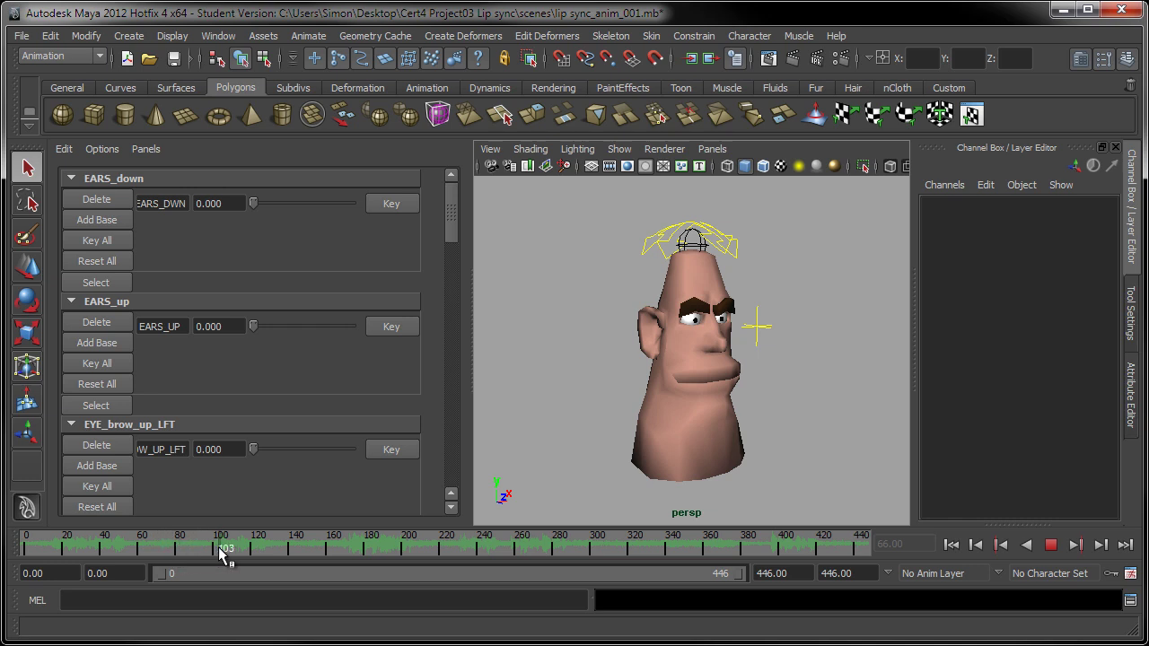
{"action": "key", "text": "alt+v"}
{"action": "key", "text": "alt+v"}
{"action": "key", "text": "alt+v"}
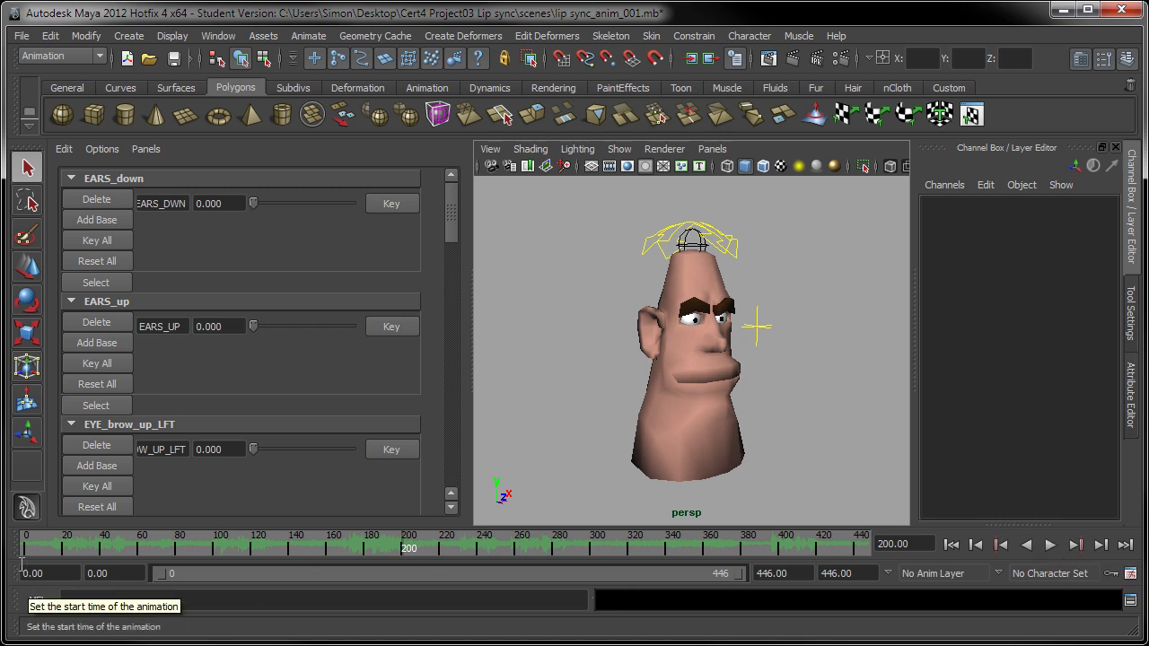
Step: Re-dock the Time Slider at the top and set playback to Play Every Frame, Max Real-time
{"action": "left_click_drag", "start_coordinate": [15, 540], "coordinate": [67, 154]}
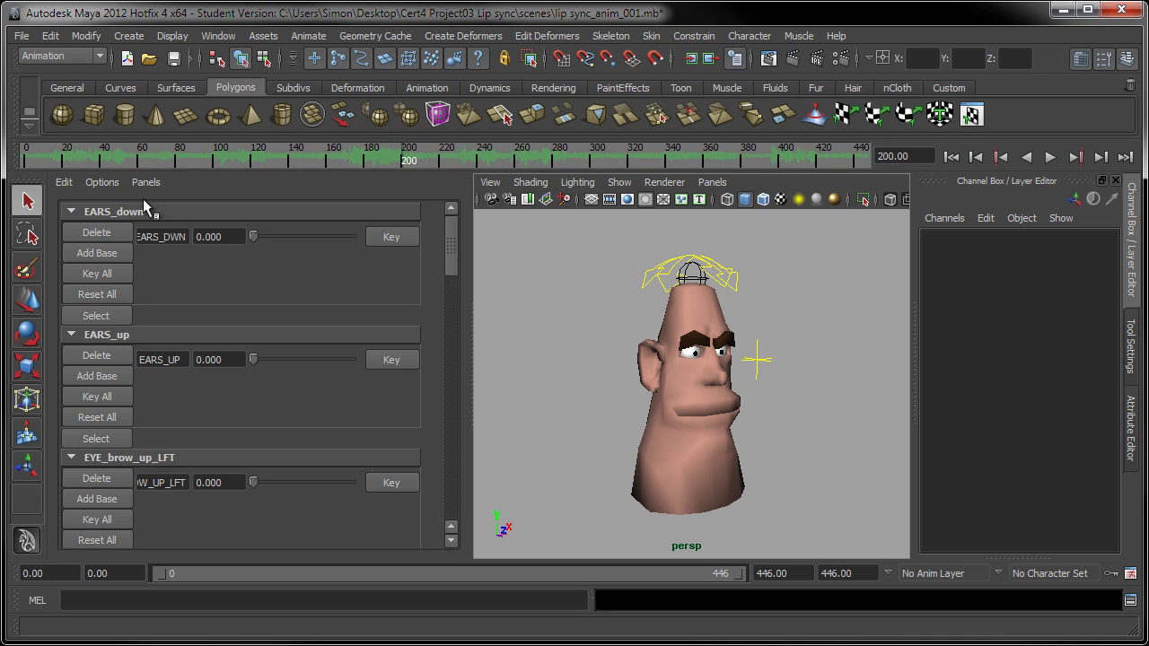
{"action": "right_click", "coordinate": [614, 161]}
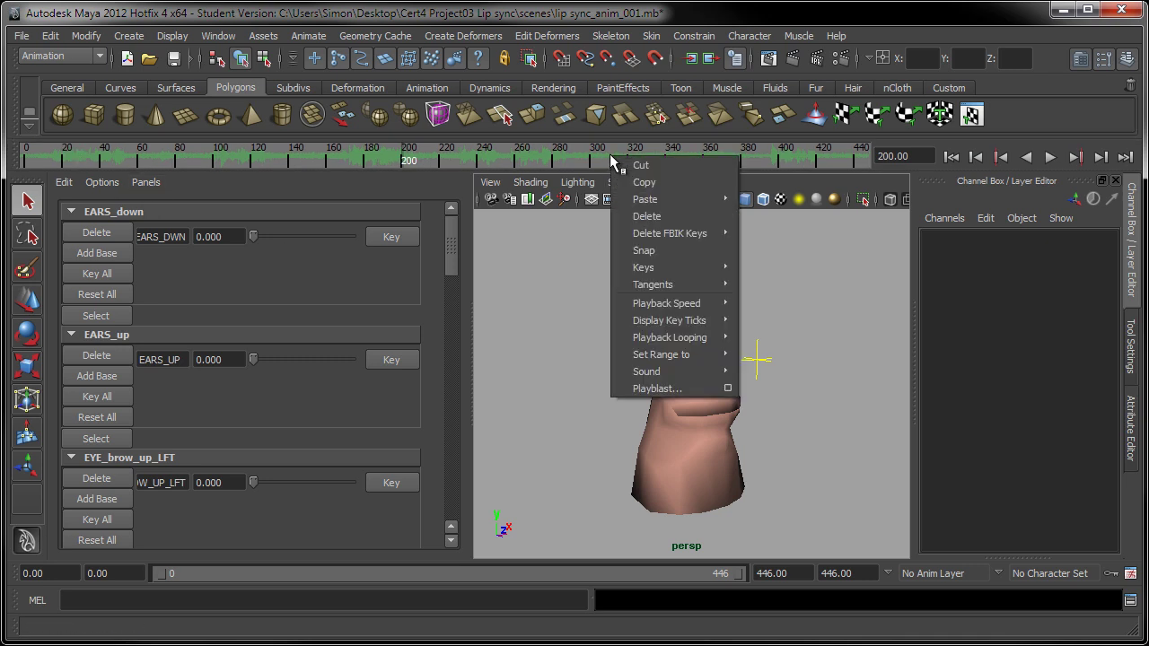
{"action": "mouse_move", "coordinate": [686, 305]}
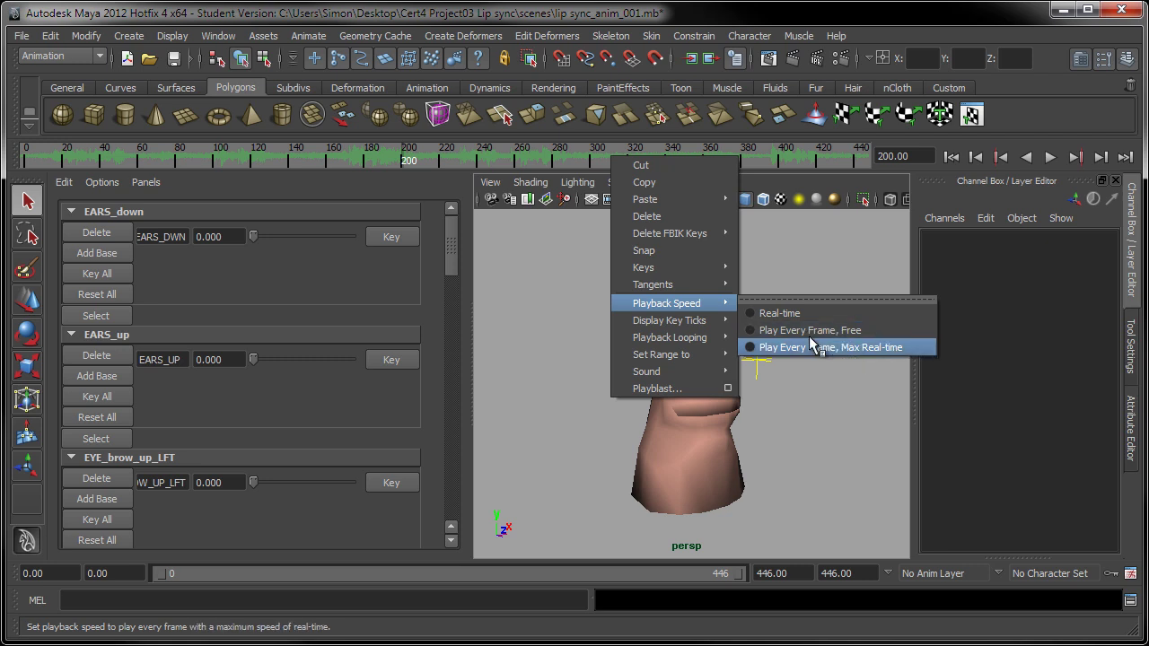
{"action": "left_click", "coordinate": [753, 346]}
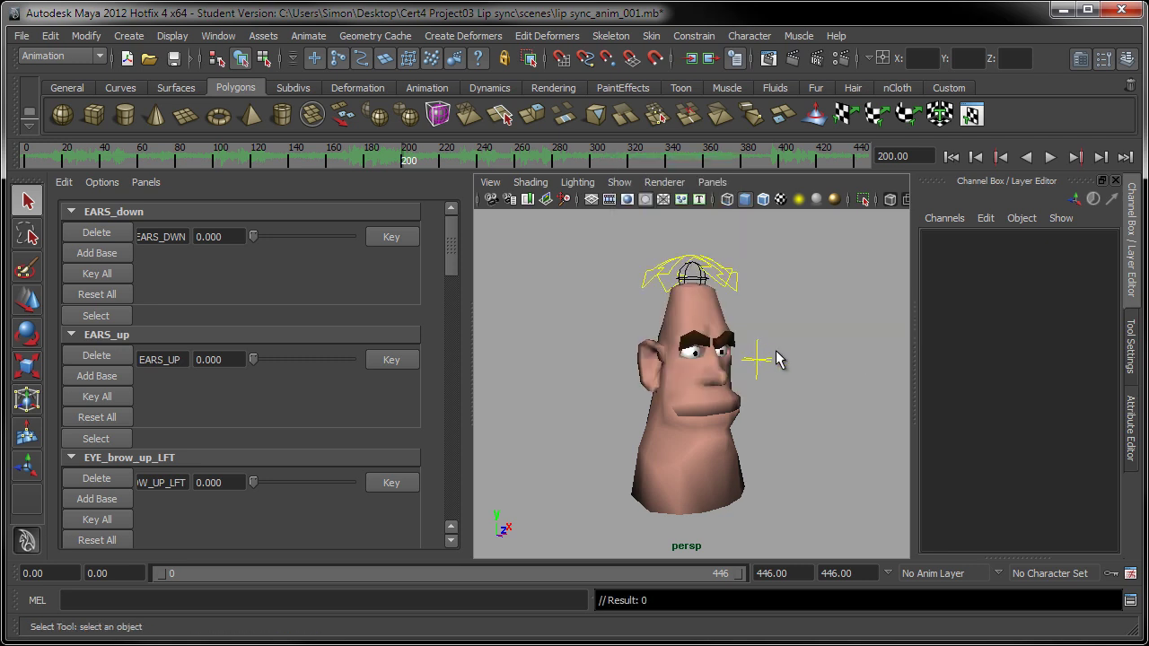
Step: Check the Time Slider's playback options again and rewind to the start of the range
{"action": "right_click", "coordinate": [703, 171]}
{"action": "mouse_move", "coordinate": [779, 287]}
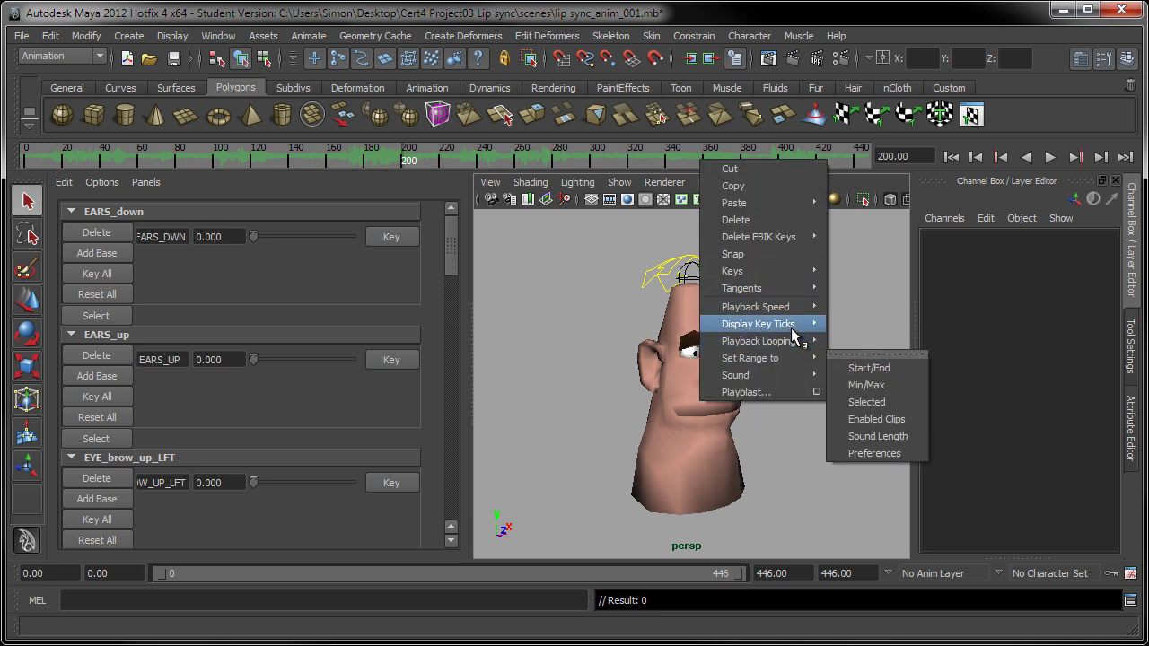
{"action": "mouse_move", "coordinate": [801, 306]}
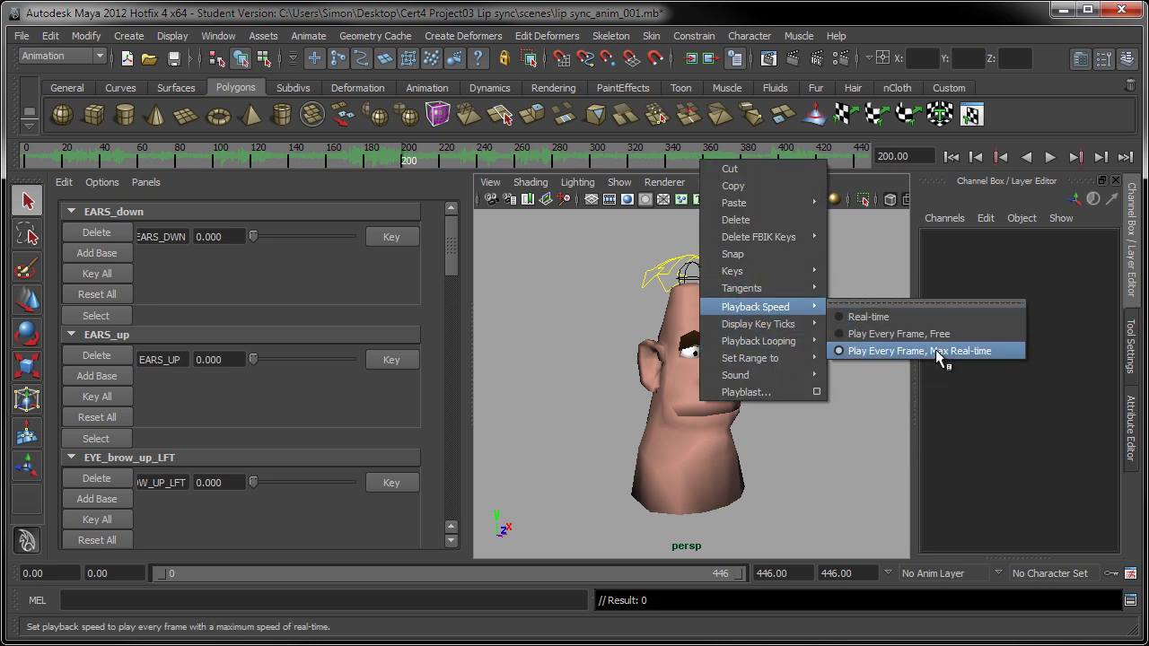
{"action": "left_click", "coordinate": [951, 404]}
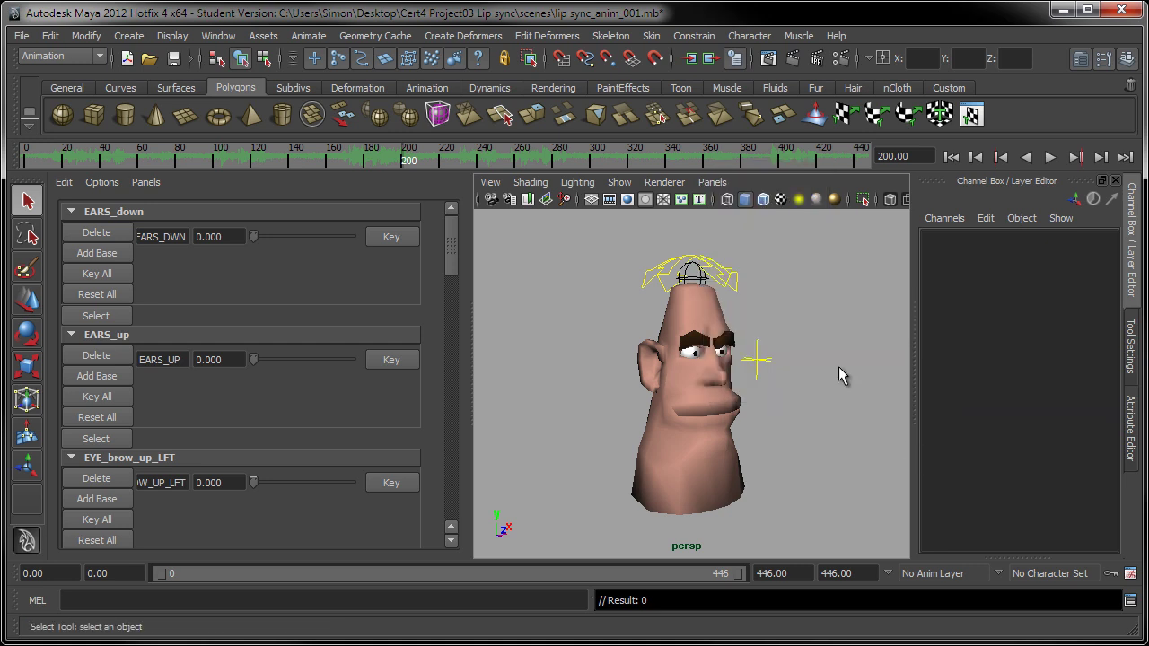
{"action": "left_click", "coordinate": [951, 157]}
{"action": "right_click", "coordinate": [953, 156]}
{"action": "left_click", "coordinate": [974, 163]}
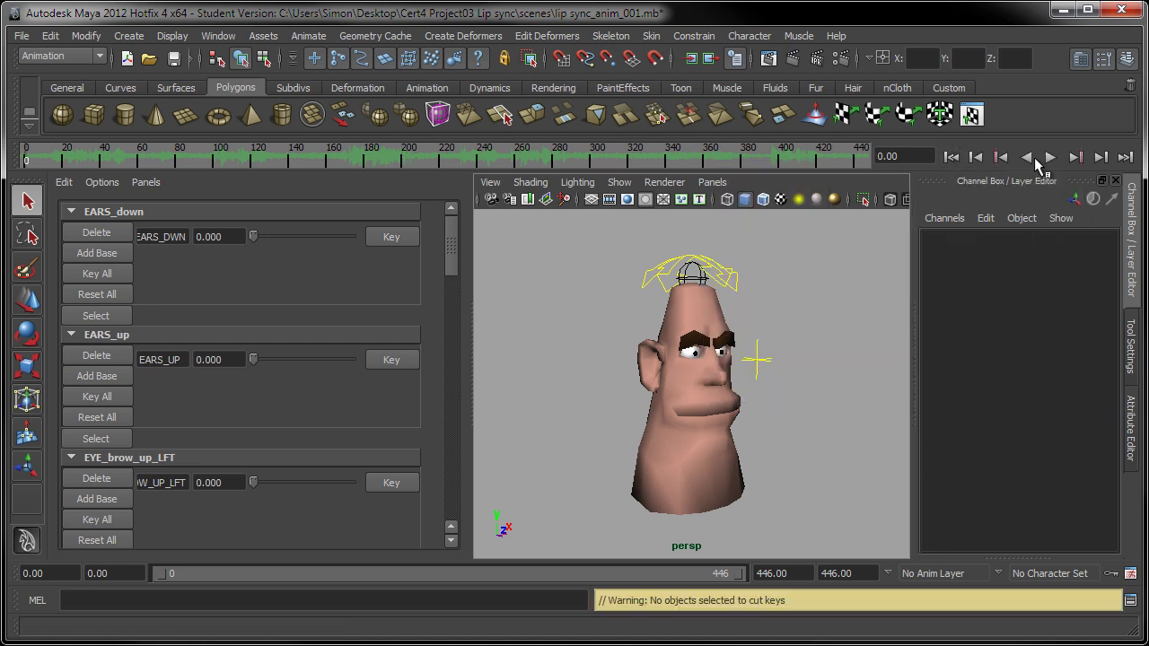
Step: Test-play the soundtrack, stop it, and rewind to frame 0
{"action": "left_click", "coordinate": [1051, 157]}
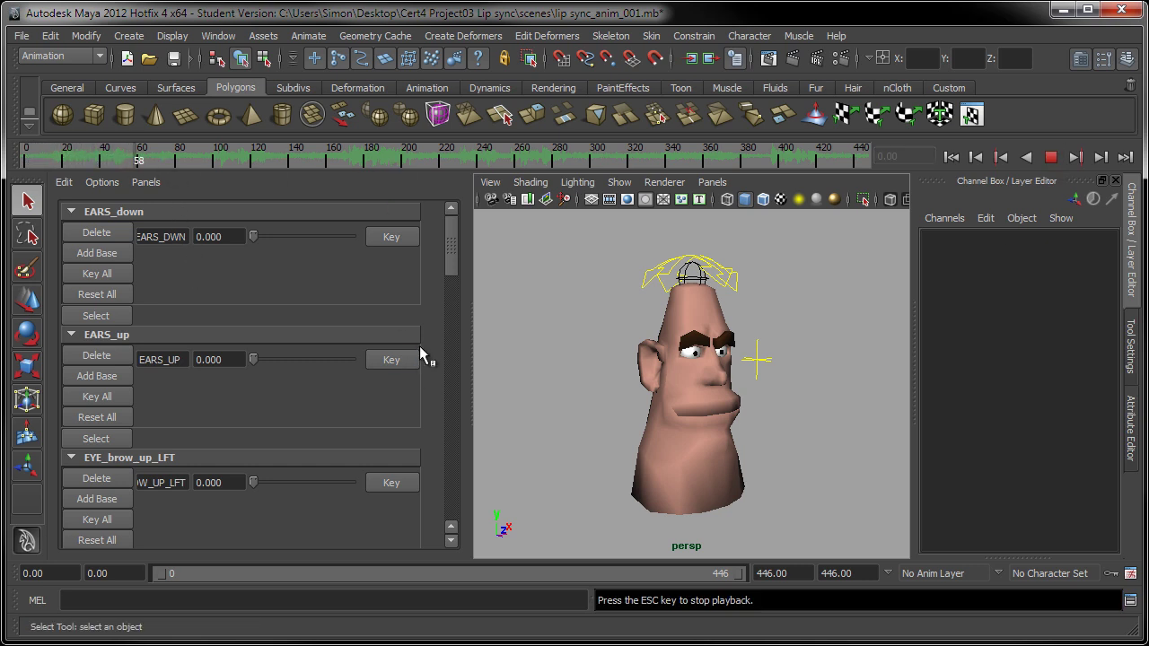
{"action": "left_click", "coordinate": [1051, 157]}
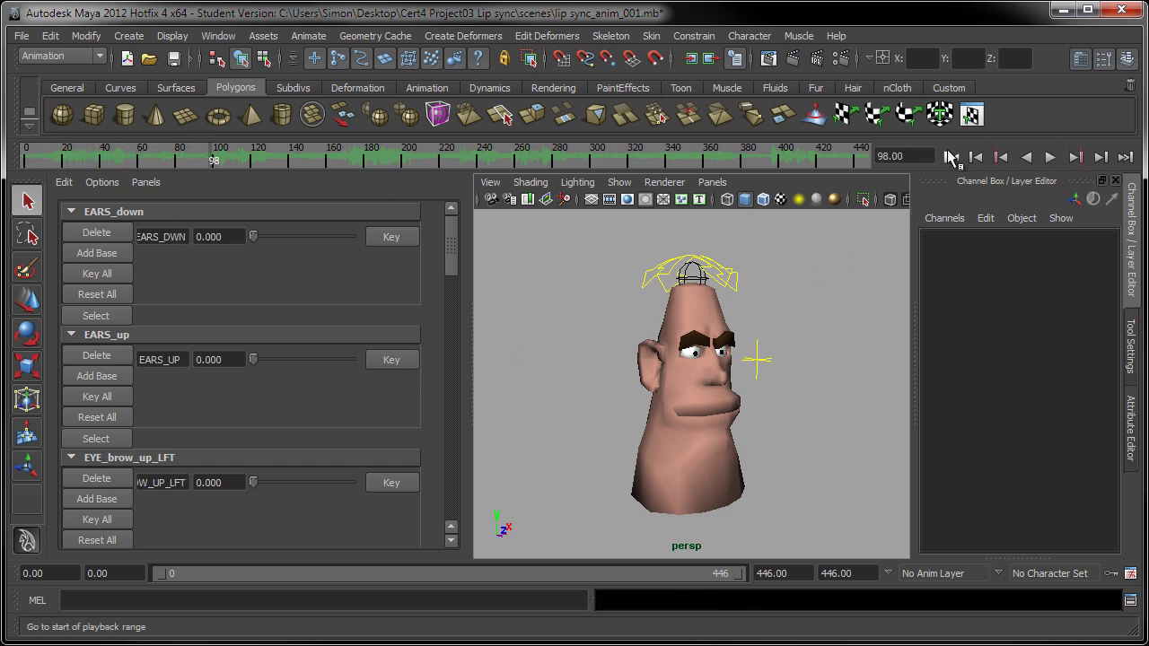
{"action": "left_click", "coordinate": [951, 157]}
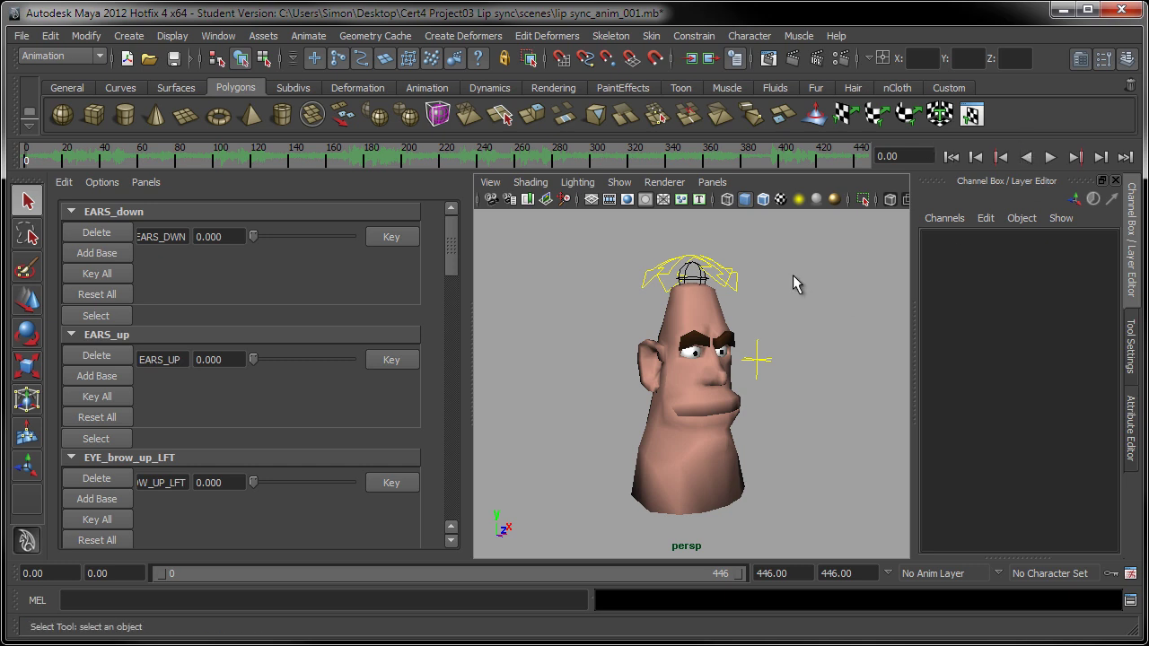
Step: Set playback speed to Real-time, test-play the soundtrack, then reapply Real-time
{"action": "right_click", "coordinate": [546, 159]}
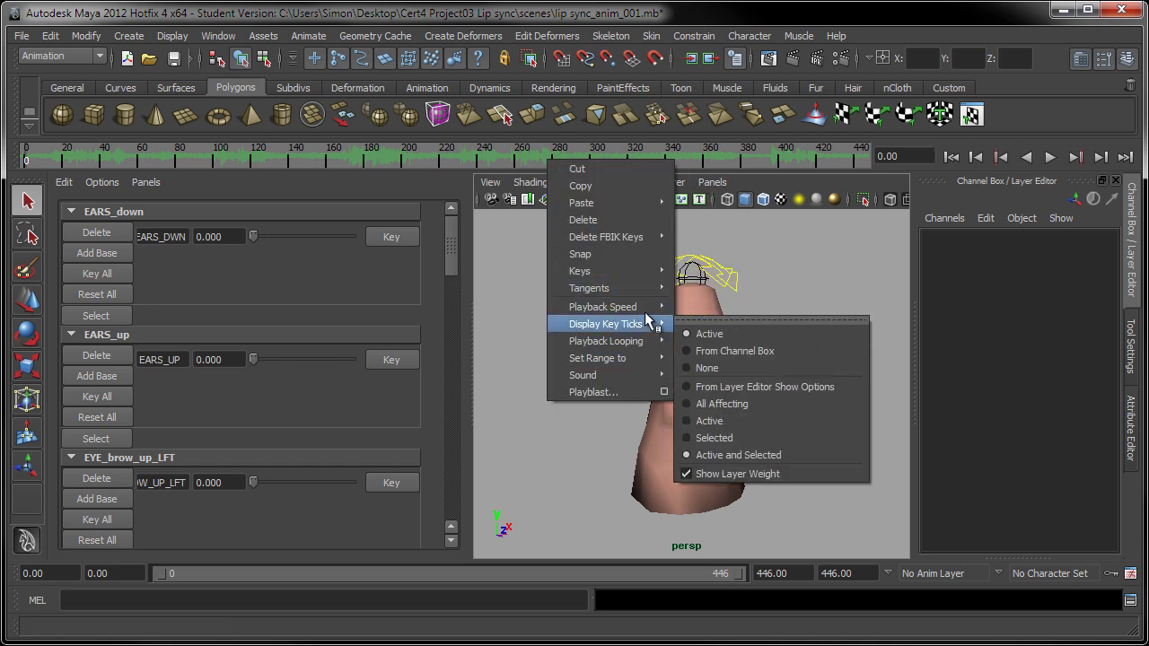
{"action": "mouse_move", "coordinate": [645, 310]}
{"action": "left_click", "coordinate": [715, 317]}
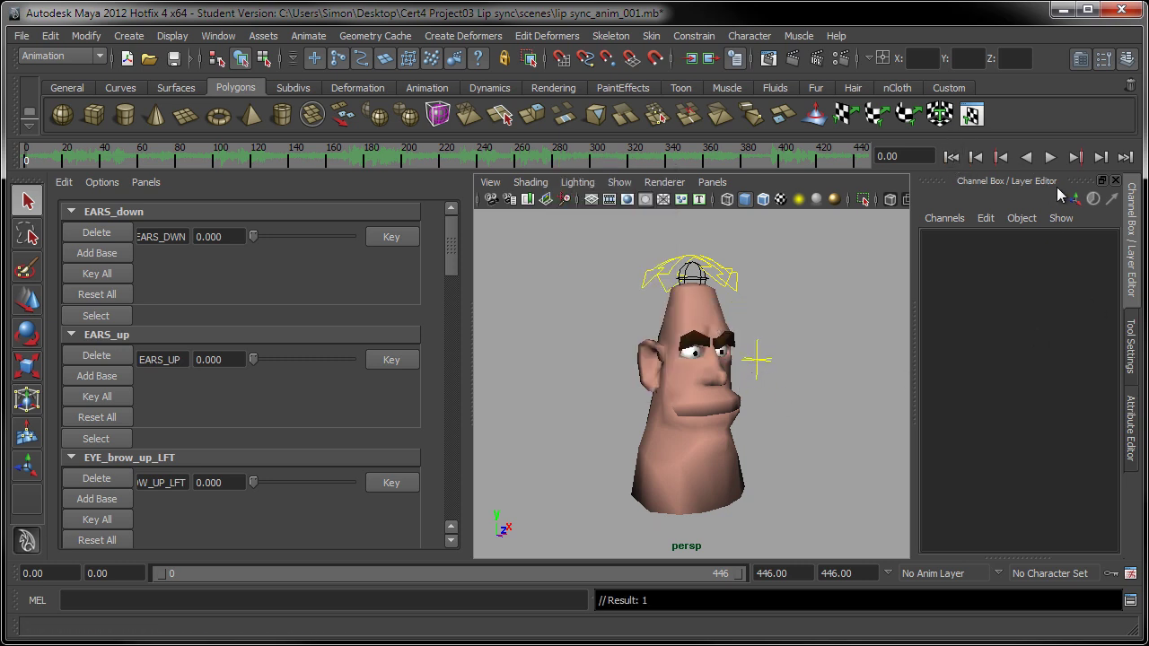
{"action": "left_click", "coordinate": [1052, 159]}
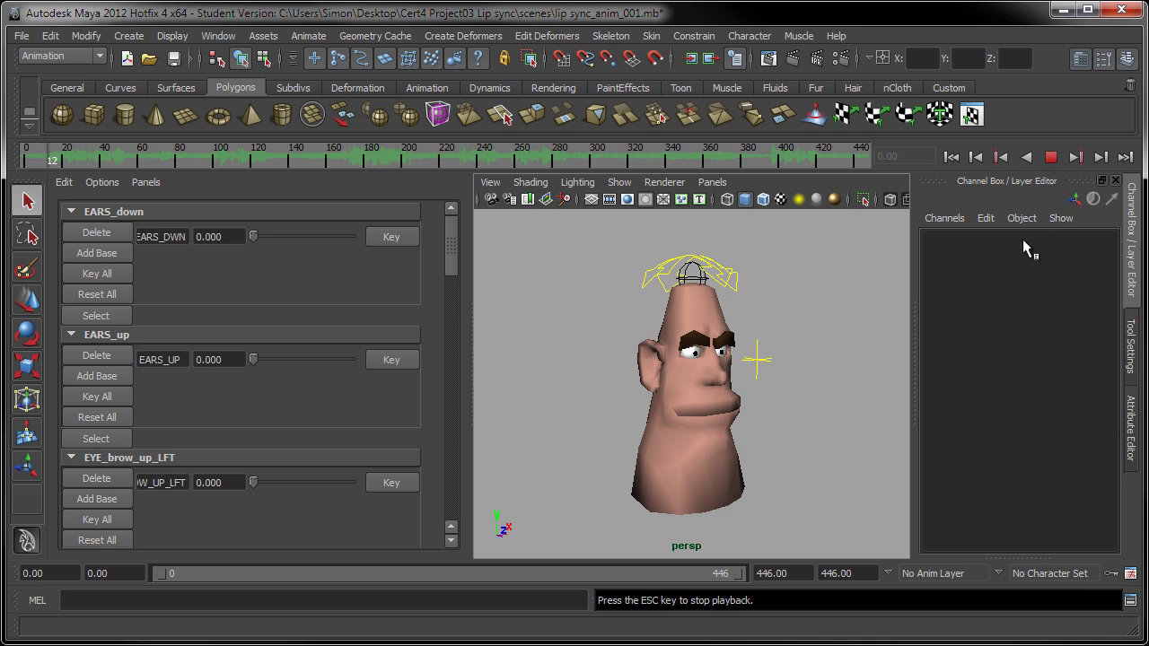
{"action": "left_click", "coordinate": [1052, 158]}
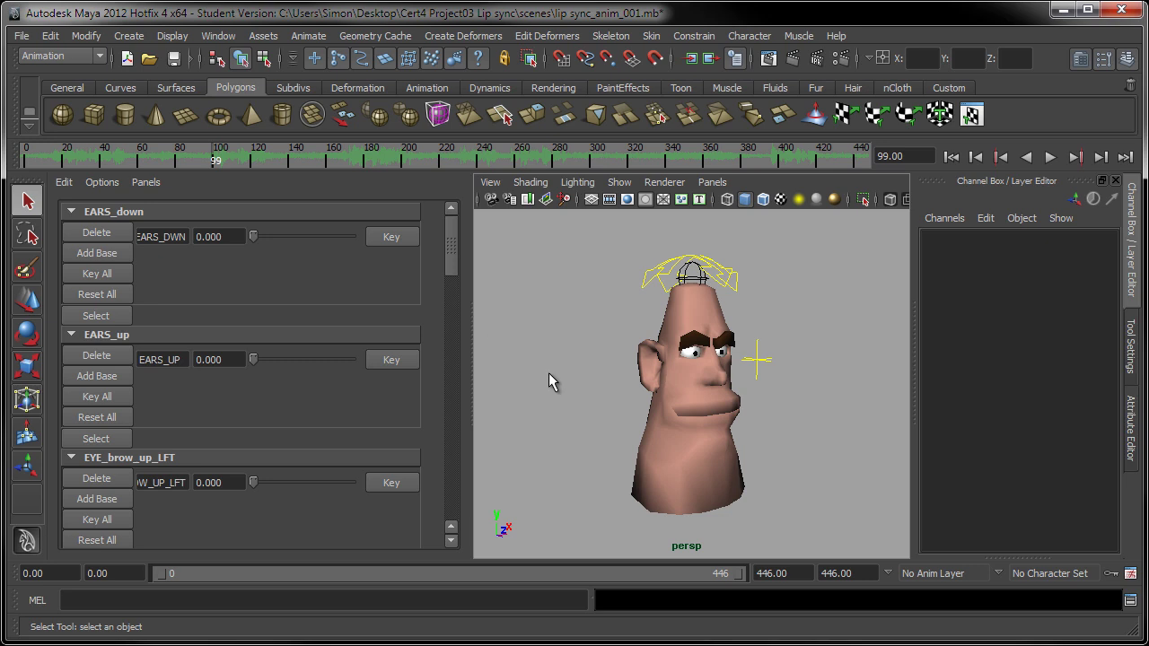
{"action": "right_click", "coordinate": [486, 154]}
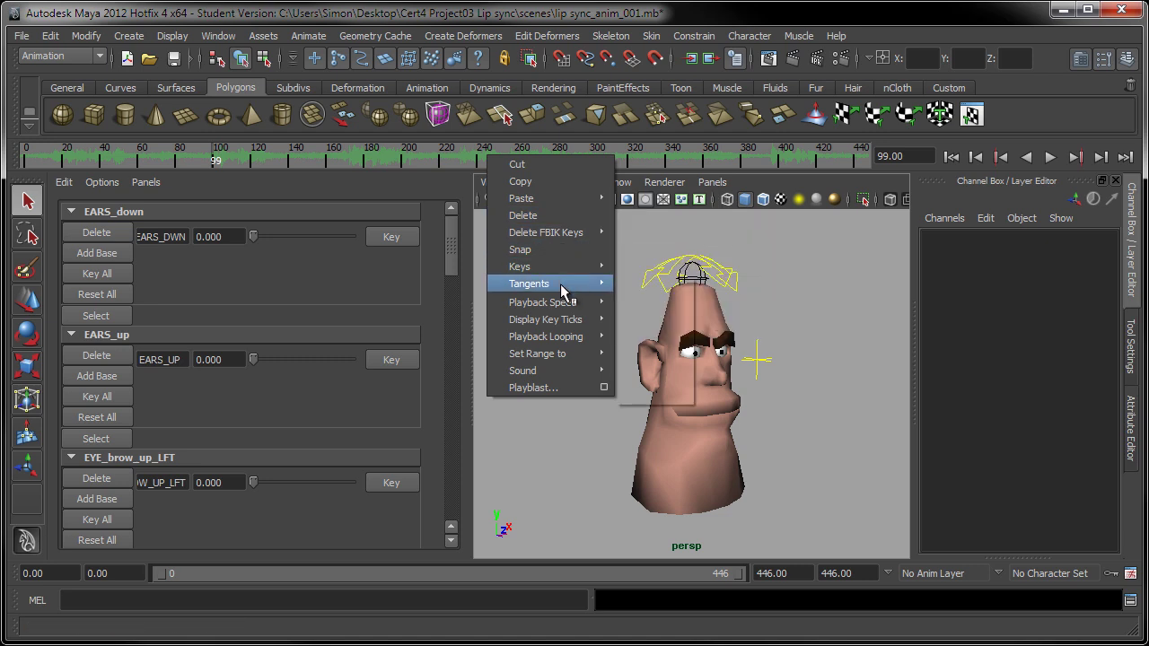
{"action": "mouse_move", "coordinate": [561, 303]}
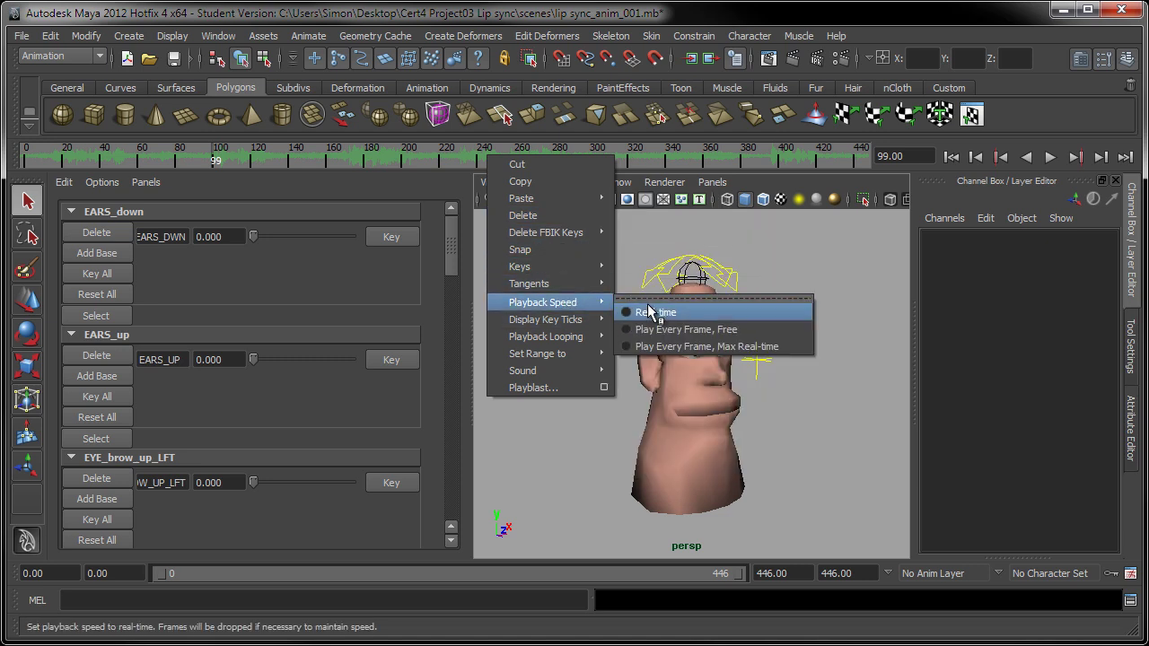
{"action": "left_click", "coordinate": [642, 312]}
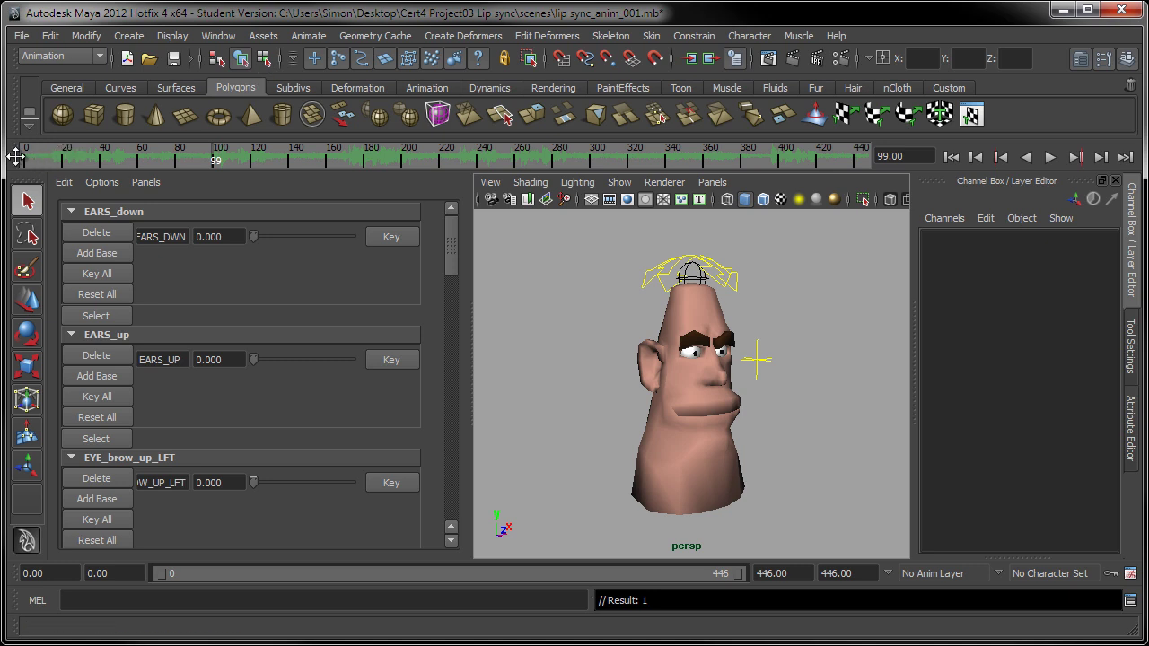
Step: Dock the Time Slider back at the bottom of the window and rewind to frame 0
{"action": "left_click_drag", "start_coordinate": [17, 157], "coordinate": [95, 544]}
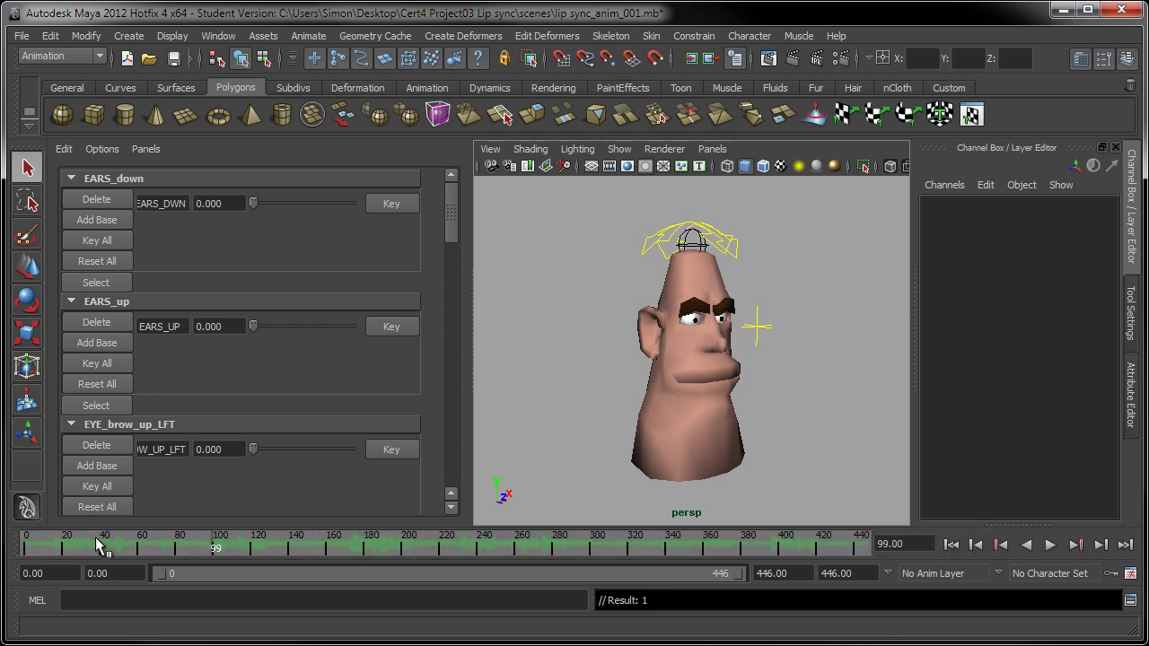
{"action": "right_click", "coordinate": [591, 539]}
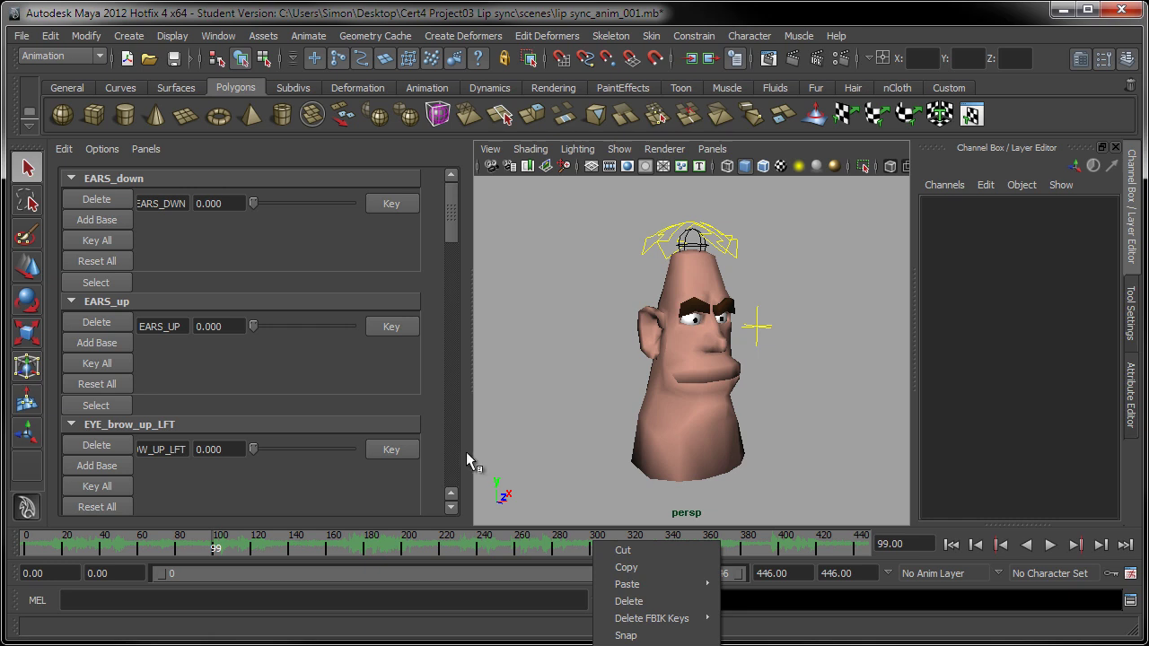
{"action": "left_click", "coordinate": [543, 446]}
{"action": "left_click", "coordinate": [558, 453]}
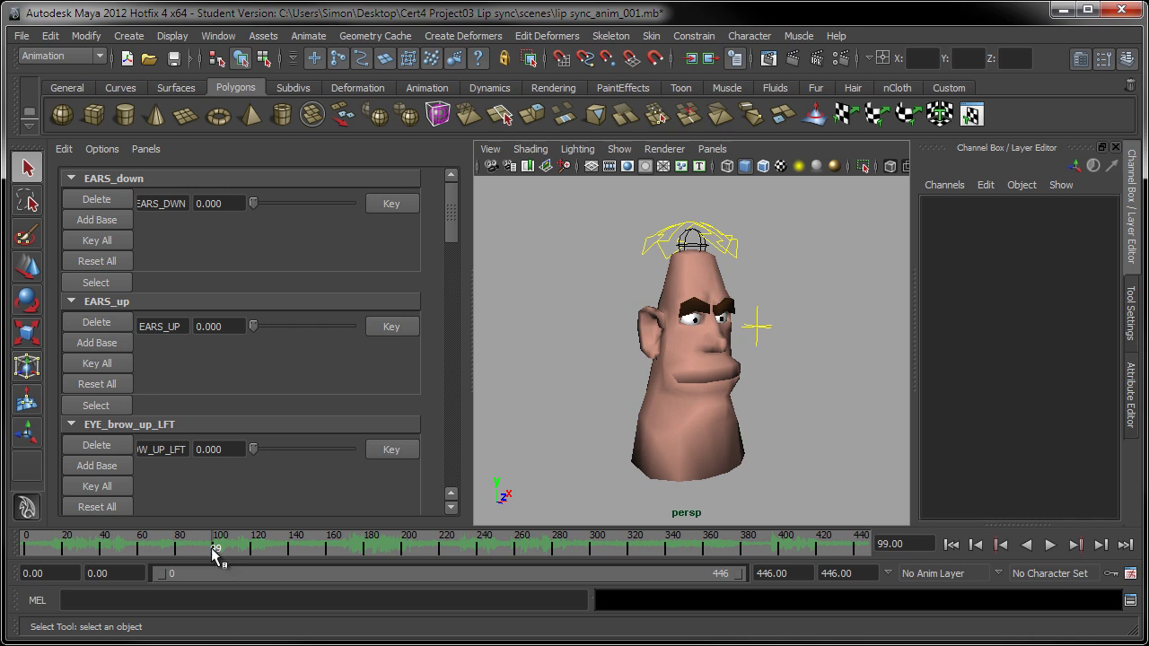
{"action": "left_click", "coordinate": [951, 545]}
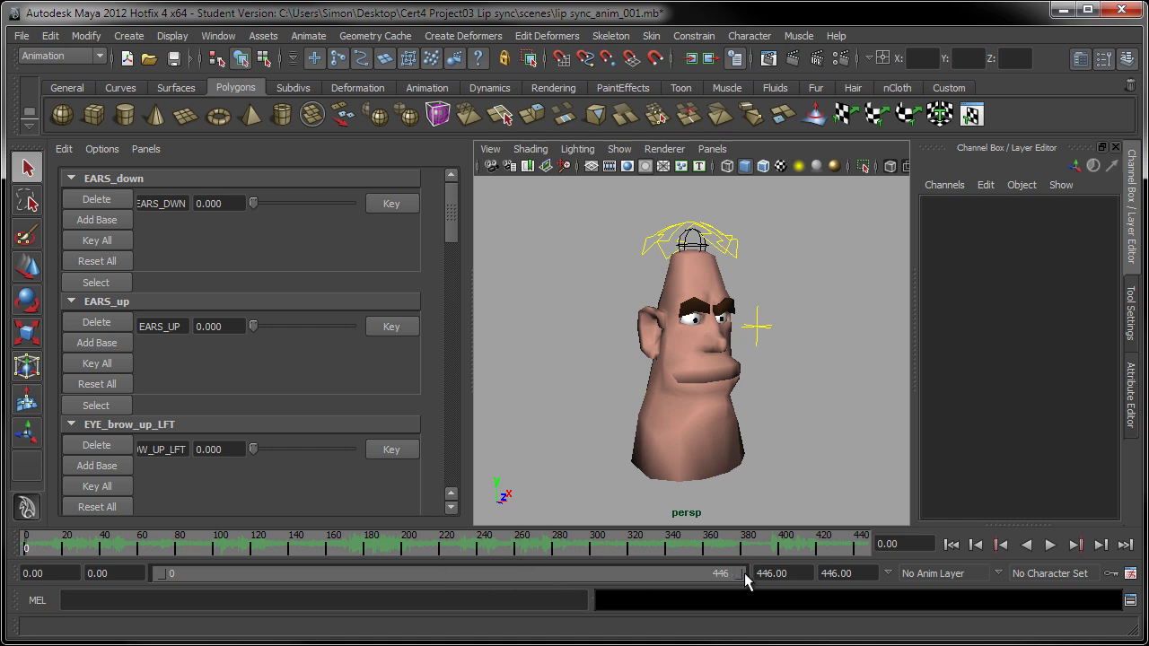
Step: Drag the range slider's end handle so the playback range runs from frame 0 to 40
{"action": "left_click_drag", "start_coordinate": [737, 572], "coordinate": [201, 571]}
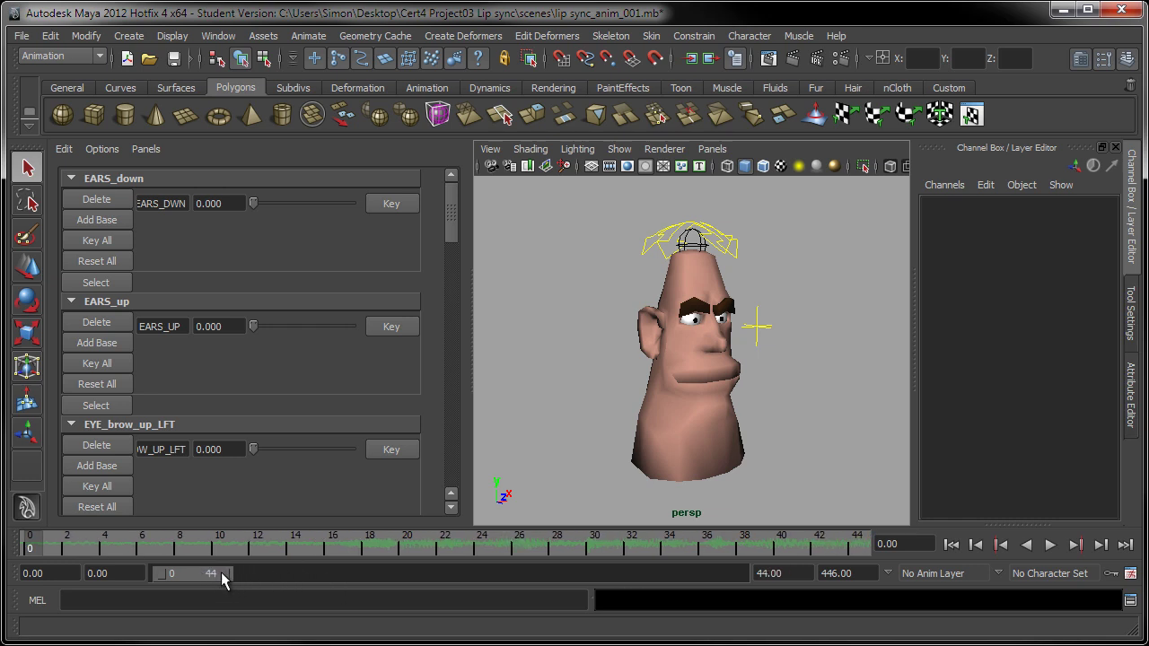
{"action": "left_click_drag", "start_coordinate": [223, 572], "coordinate": [212, 572]}
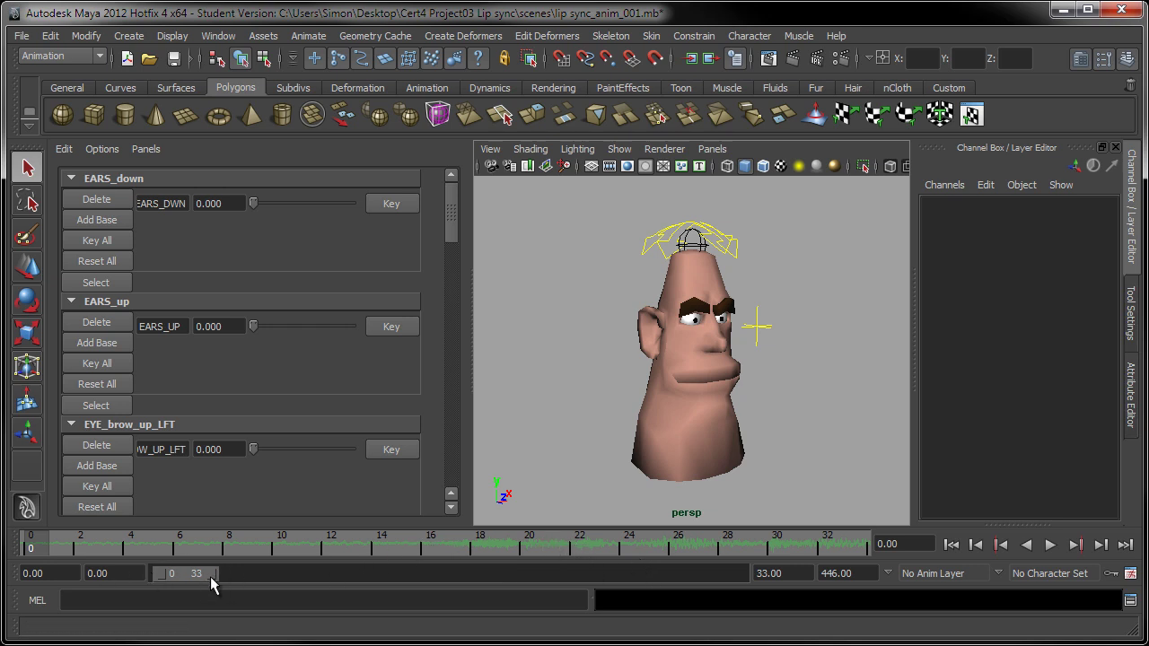
{"action": "left_click_drag", "start_coordinate": [213, 583], "coordinate": [222, 583]}
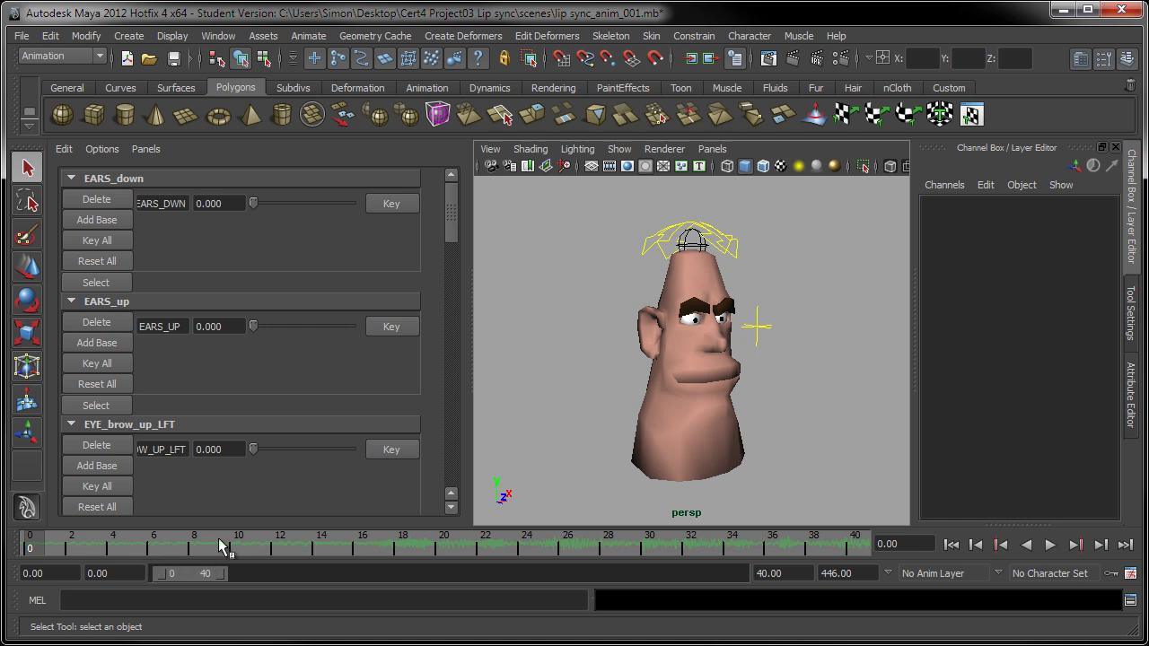
Step: Scrub and play the audio around frames 14–24 to locate where the sound starts
{"action": "left_click_drag", "start_coordinate": [225, 551], "coordinate": [342, 545]}
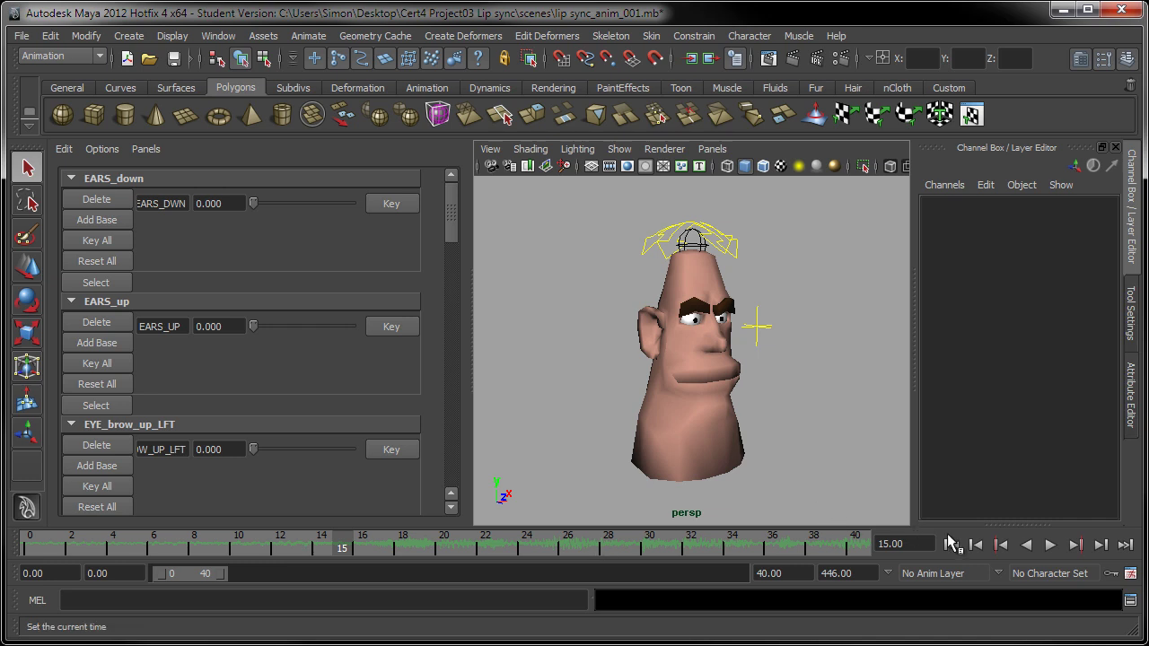
{"action": "left_click", "coordinate": [1049, 546]}
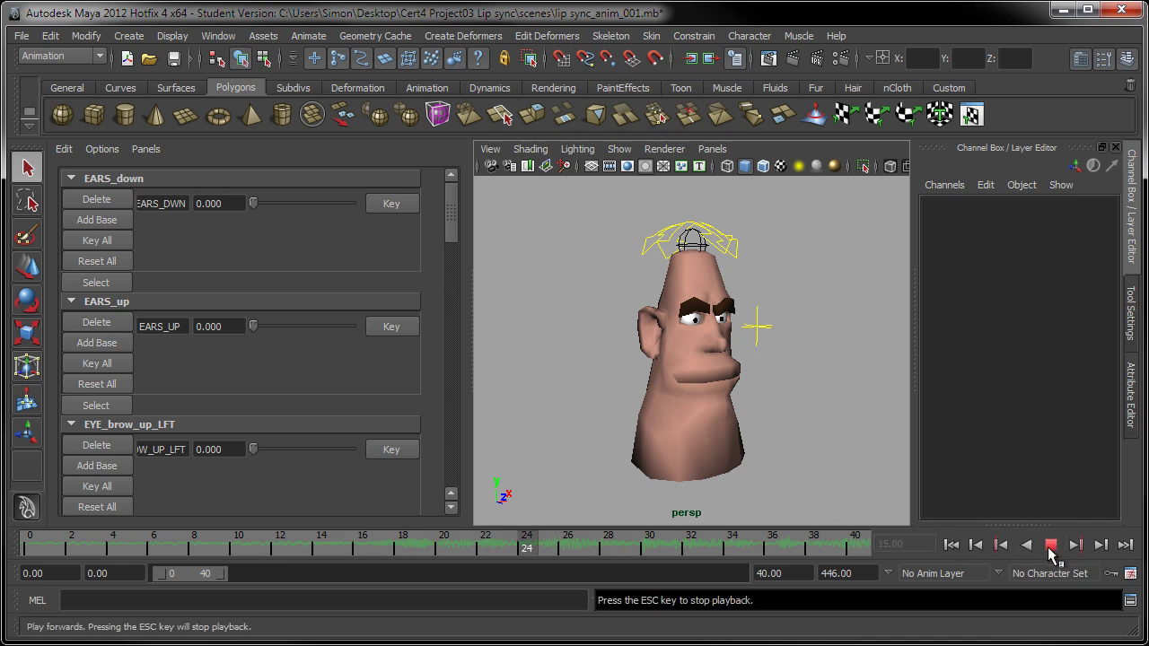
{"action": "left_click", "coordinate": [1049, 546]}
{"action": "left_click", "coordinate": [321, 545]}
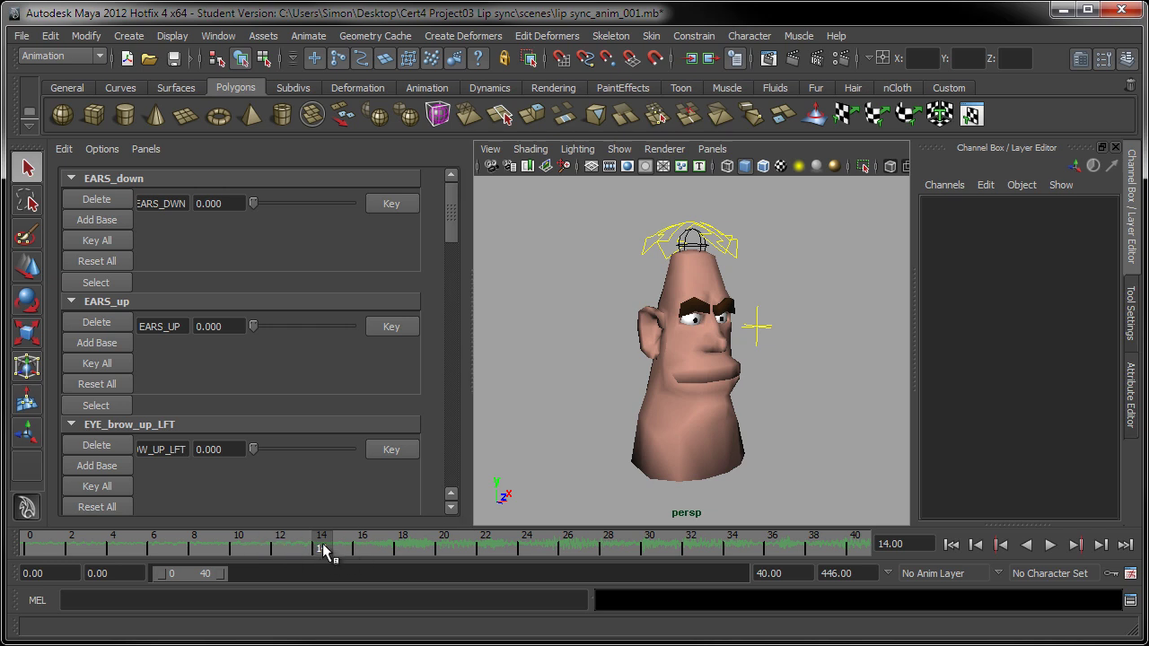
{"action": "left_click_drag", "start_coordinate": [326, 546], "coordinate": [366, 551]}
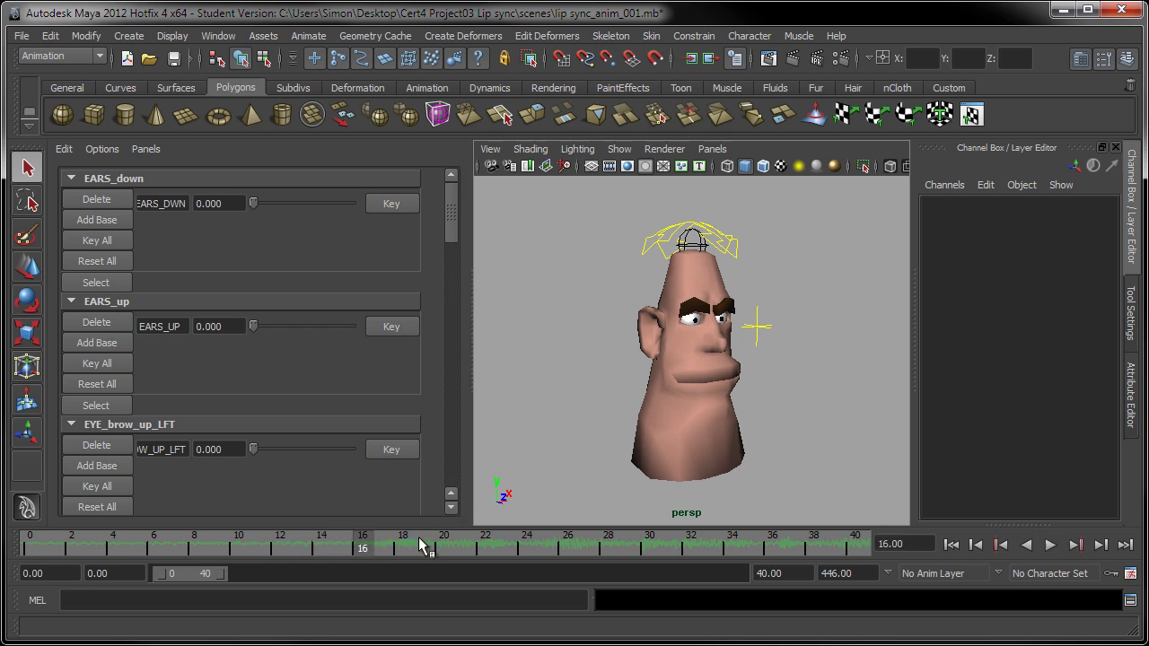
{"action": "left_click_drag", "start_coordinate": [365, 545], "coordinate": [527, 553]}
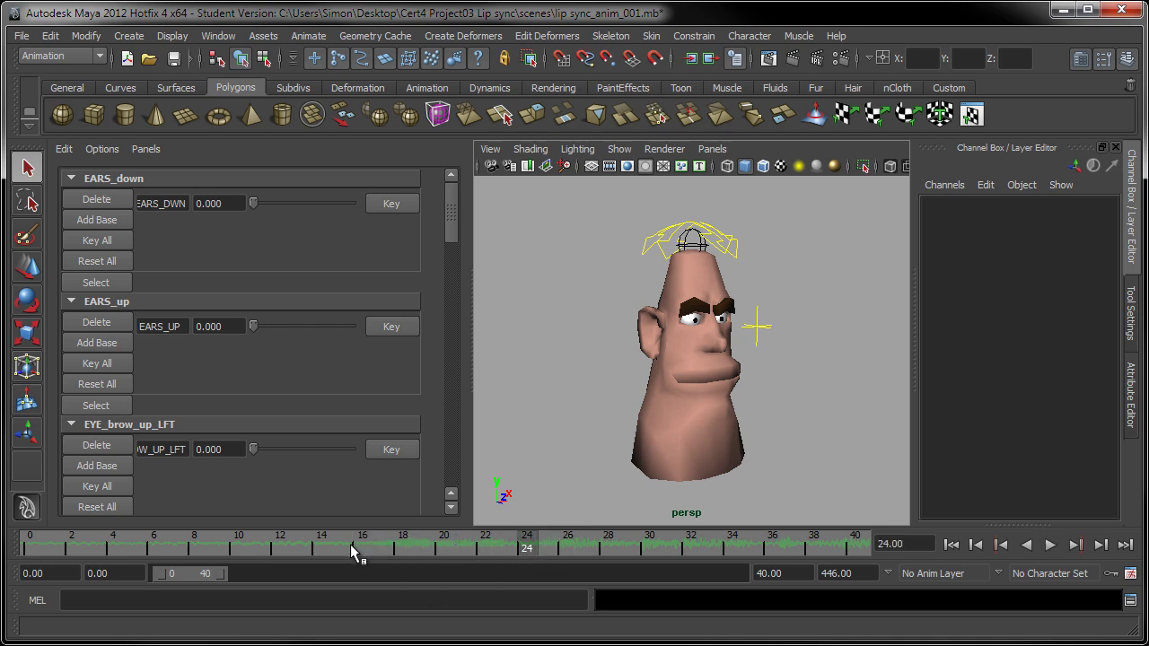
{"action": "left_click", "coordinate": [359, 545]}
{"action": "left_click", "coordinate": [527, 546]}
Step: Return to frame 16 and replay the audio from there to confirm the starting frame
{"action": "left_click", "coordinate": [363, 548]}
{"action": "mouse_move", "coordinate": [364, 546]}
{"action": "left_mouse_down"}
{"action": "mouse_move", "coordinate": [448, 551]}
{"action": "mouse_move", "coordinate": [359, 547]}
{"action": "mouse_move", "coordinate": [421, 551]}
{"action": "mouse_move", "coordinate": [370, 559]}
{"action": "left_mouse_up"}
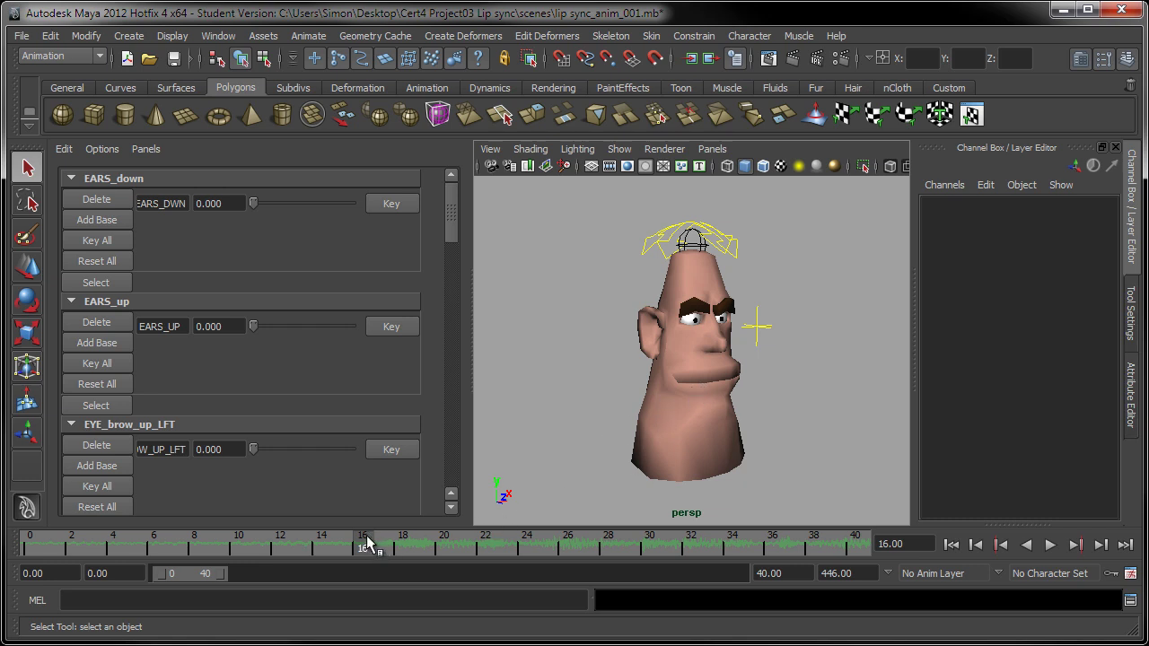
{"action": "key", "text": "alt+v"}
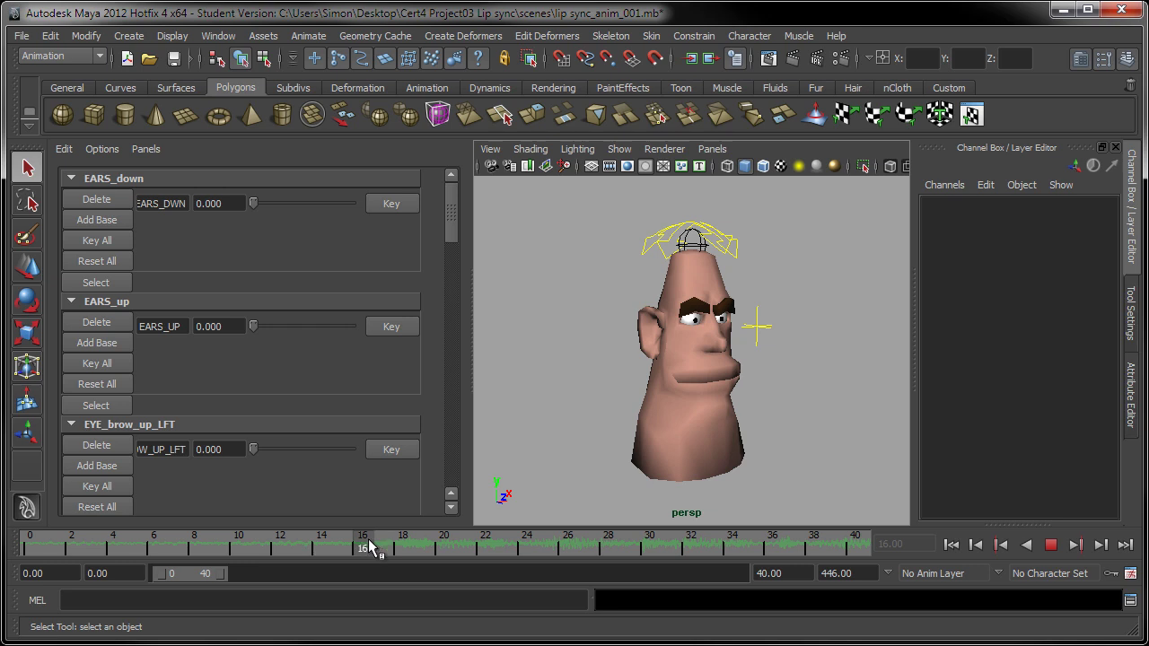
{"action": "key", "text": "alt+v"}
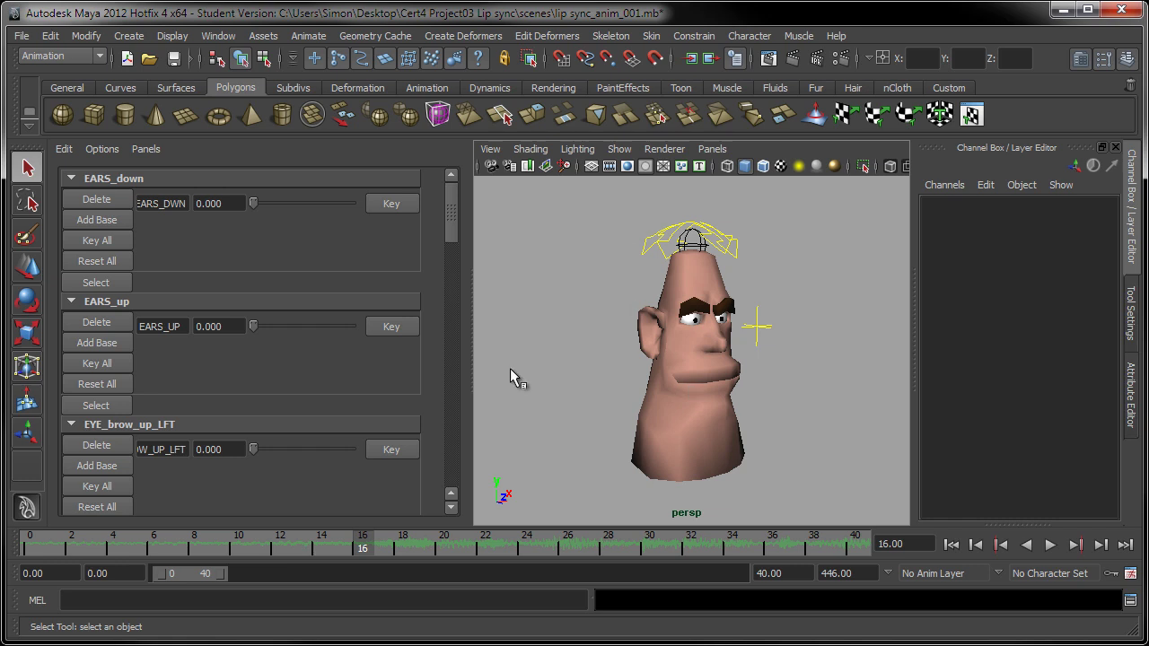
{"action": "left_click", "coordinate": [383, 546]}
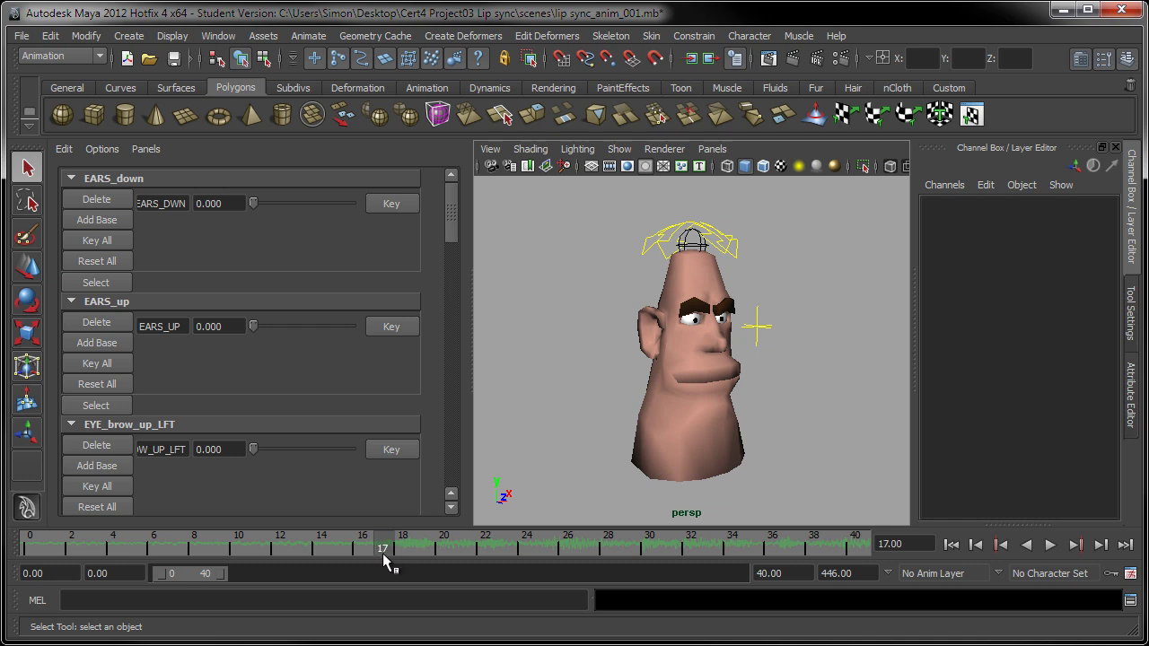
{"action": "left_click", "coordinate": [365, 548]}
{"action": "key", "text": "alt+v"}
{"action": "key", "text": "alt+v"}
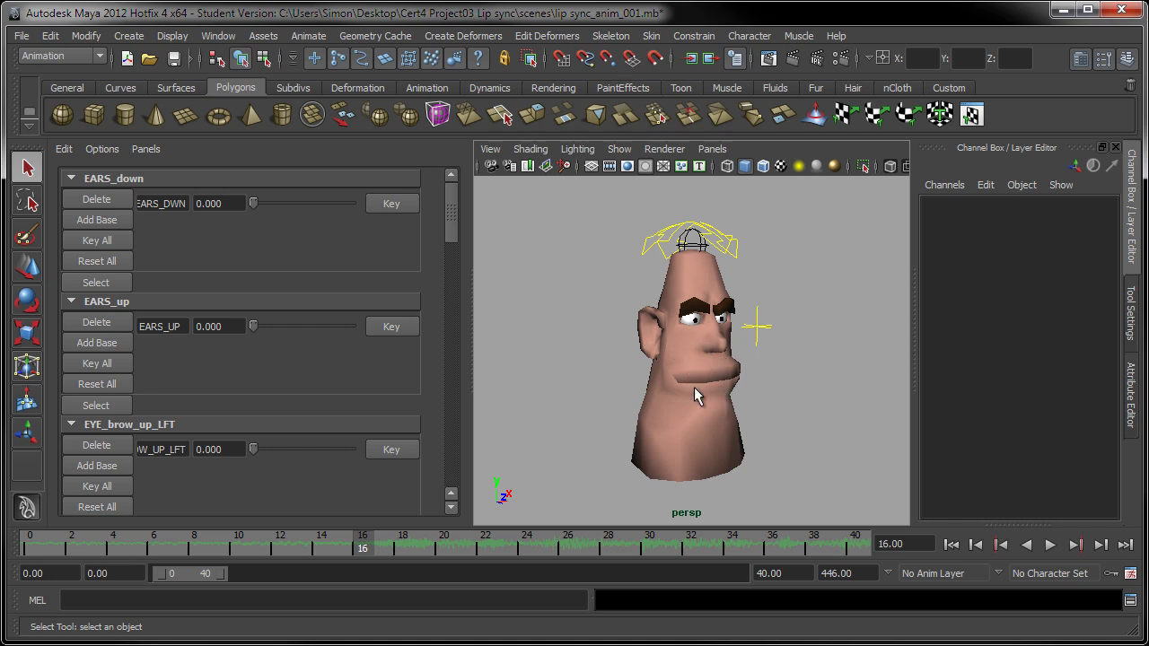
Step: Zoom and orbit the persp view close in on the head, then move to frame 15
{"action": "left_click_drag", "start_coordinate": [796, 398], "coordinate": [782, 387], "text": "alt"}
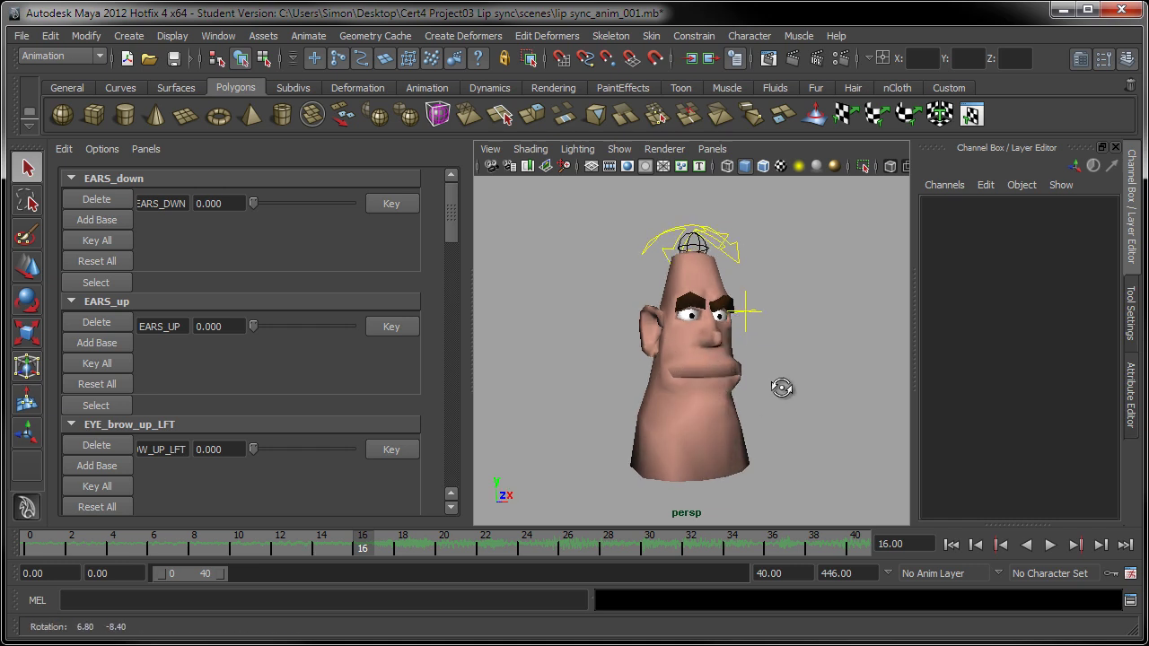
{"action": "scroll", "coordinate": [799, 399], "scroll_direction": "up", "scroll_amount": 5}
{"action": "left_click_drag", "start_coordinate": [820, 433], "coordinate": [813, 385], "text": "alt"}
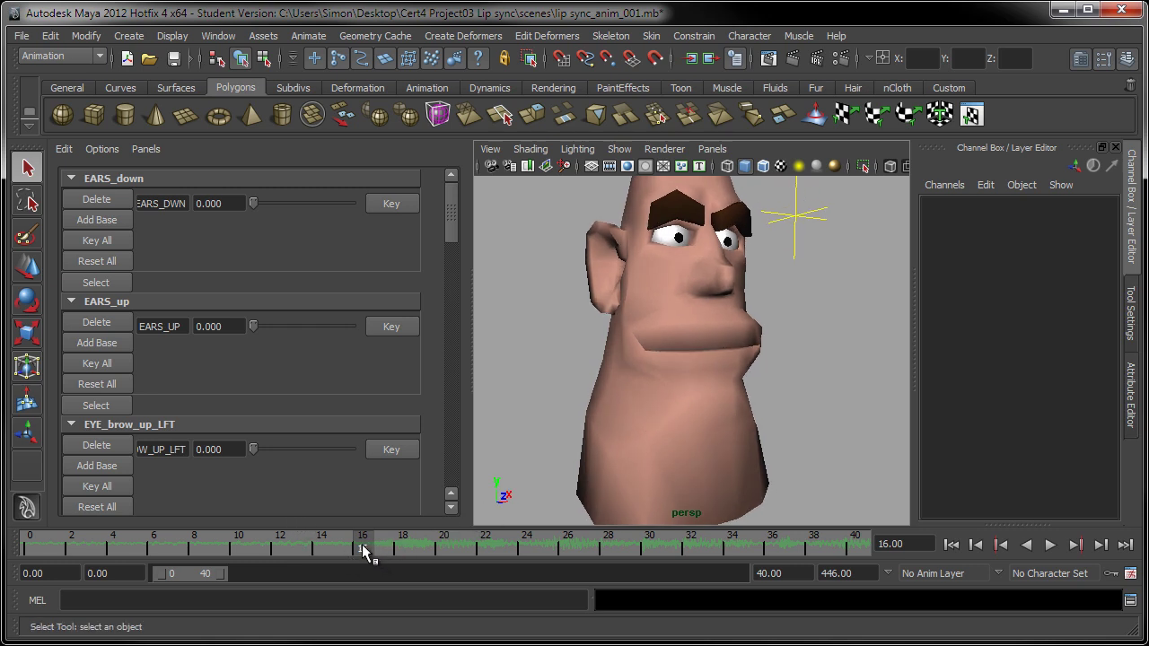
{"action": "left_click_drag", "start_coordinate": [360, 551], "coordinate": [346, 549]}
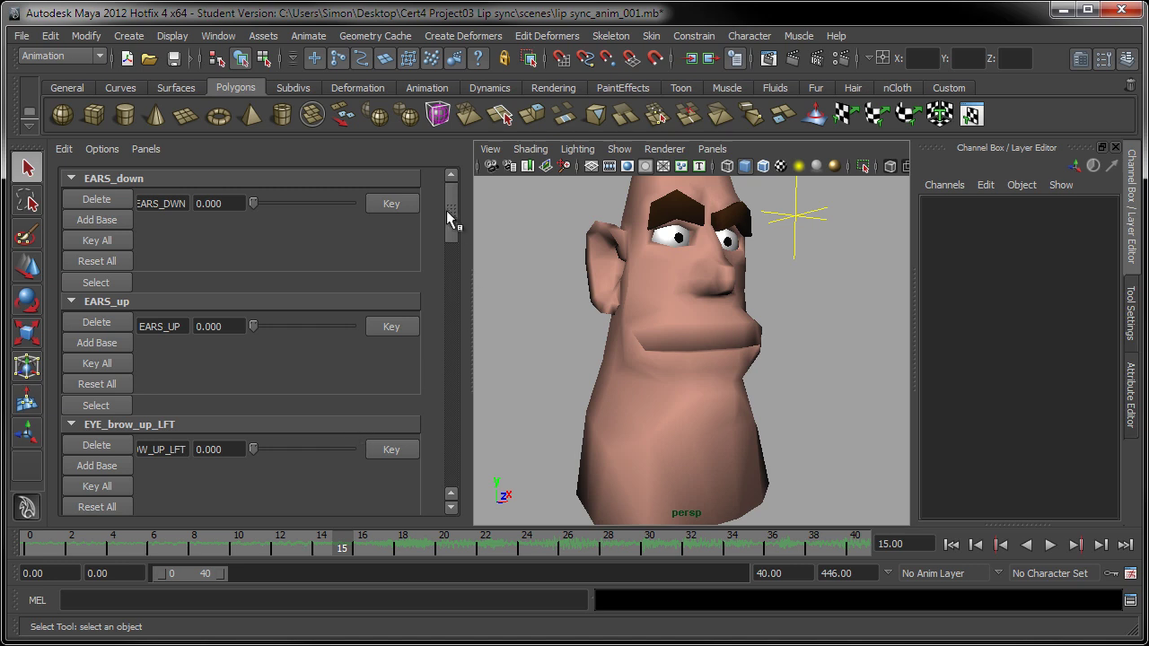
Step: Scroll the Blend Shape editor down to show the VISEME_AEU1, VISEME_FV1 and VISEME_MB1 sliders
{"action": "left_click_drag", "start_coordinate": [447, 213], "coordinate": [461, 482]}
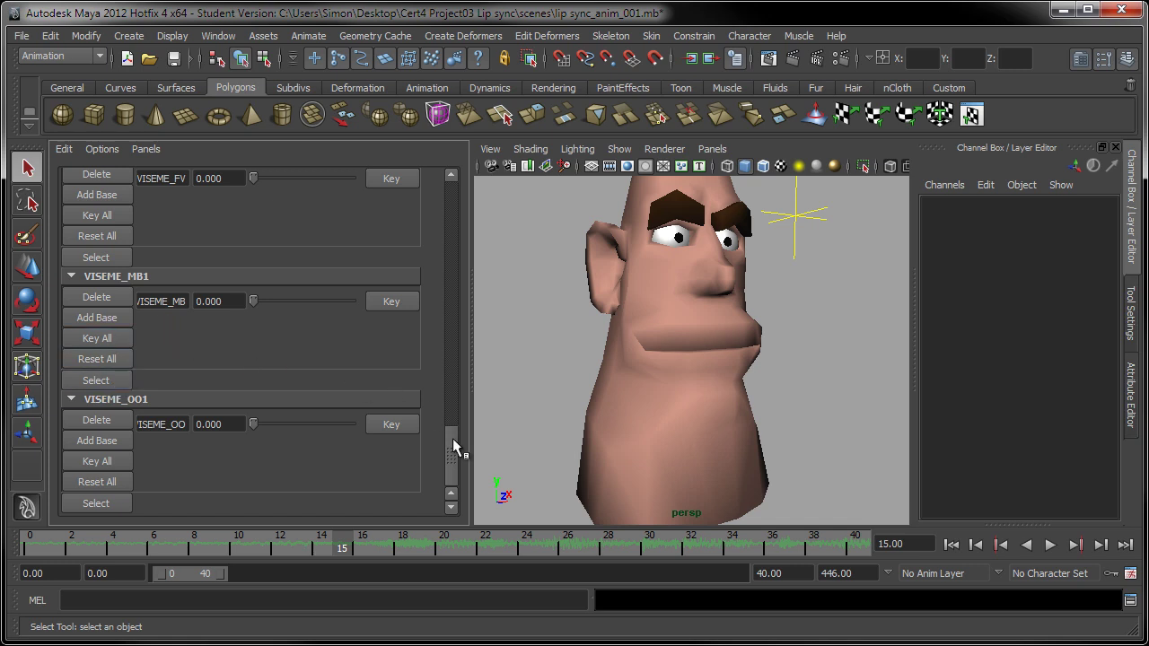
{"action": "mouse_move", "coordinate": [456, 449]}
{"action": "left_mouse_down"}
{"action": "mouse_move", "coordinate": [458, 374]}
{"action": "mouse_move", "coordinate": [448, 444]}
{"action": "left_mouse_up"}
{"action": "mouse_move", "coordinate": [447, 435]}
{"action": "left_mouse_down"}
{"action": "mouse_move", "coordinate": [451, 404]}
{"action": "mouse_move", "coordinate": [450, 454]}
{"action": "left_mouse_up"}
{"action": "left_click_drag", "start_coordinate": [451, 446], "coordinate": [451, 414]}
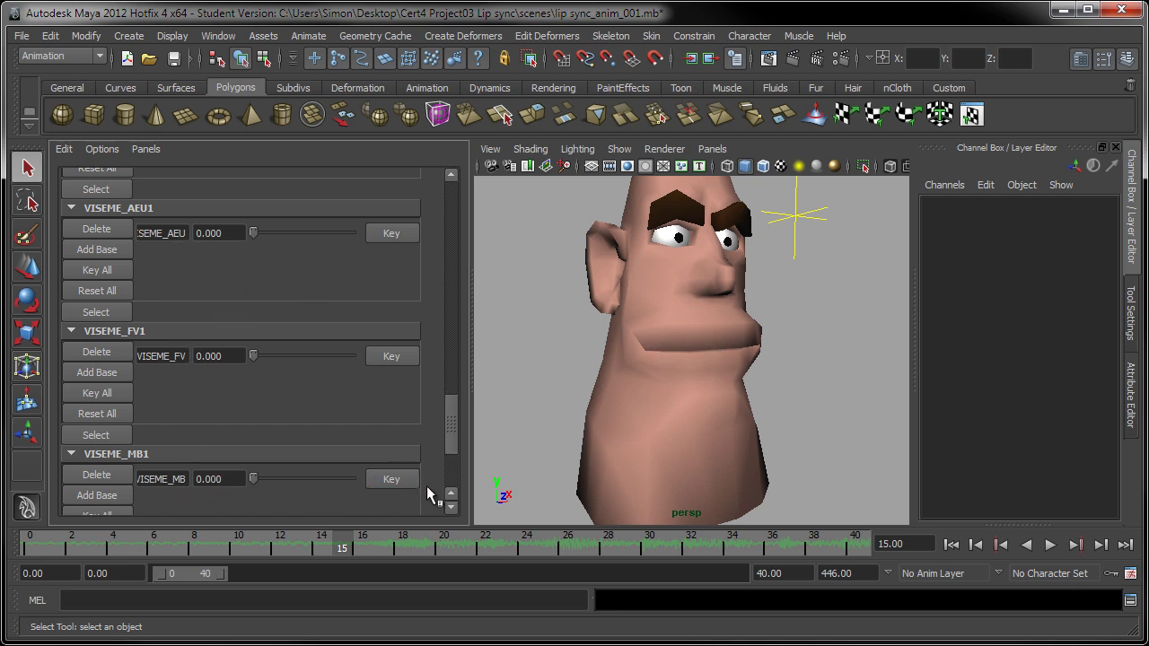
{"action": "left_click_drag", "start_coordinate": [449, 420], "coordinate": [441, 429]}
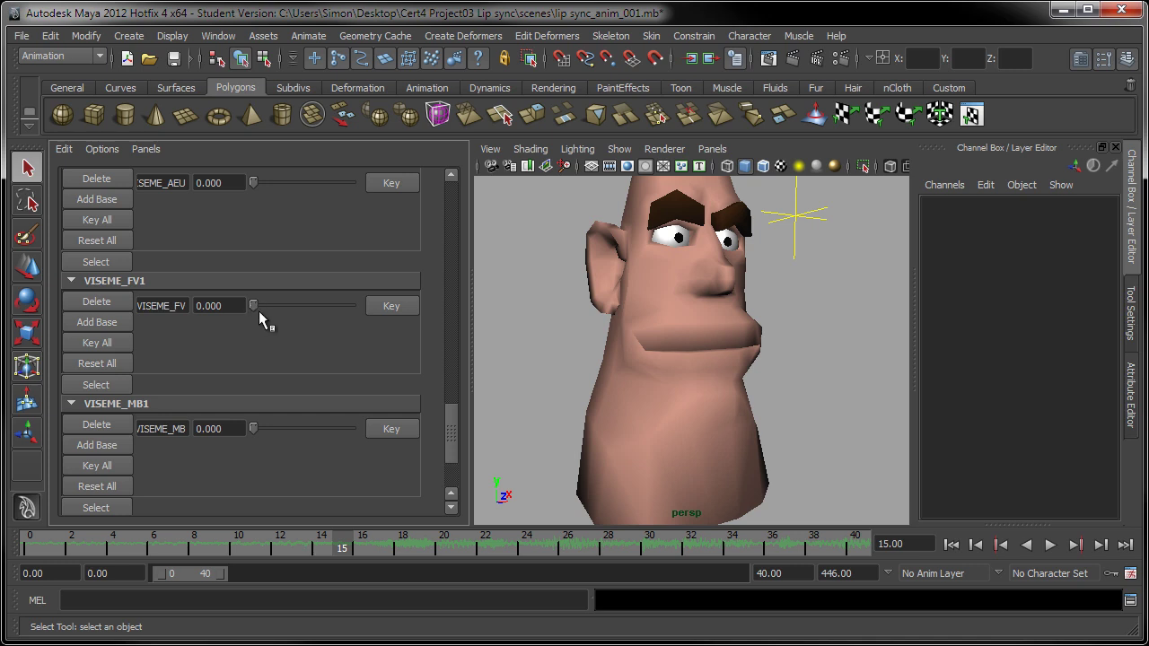
{"action": "left_click_drag", "start_coordinate": [254, 305], "coordinate": [301, 310]}
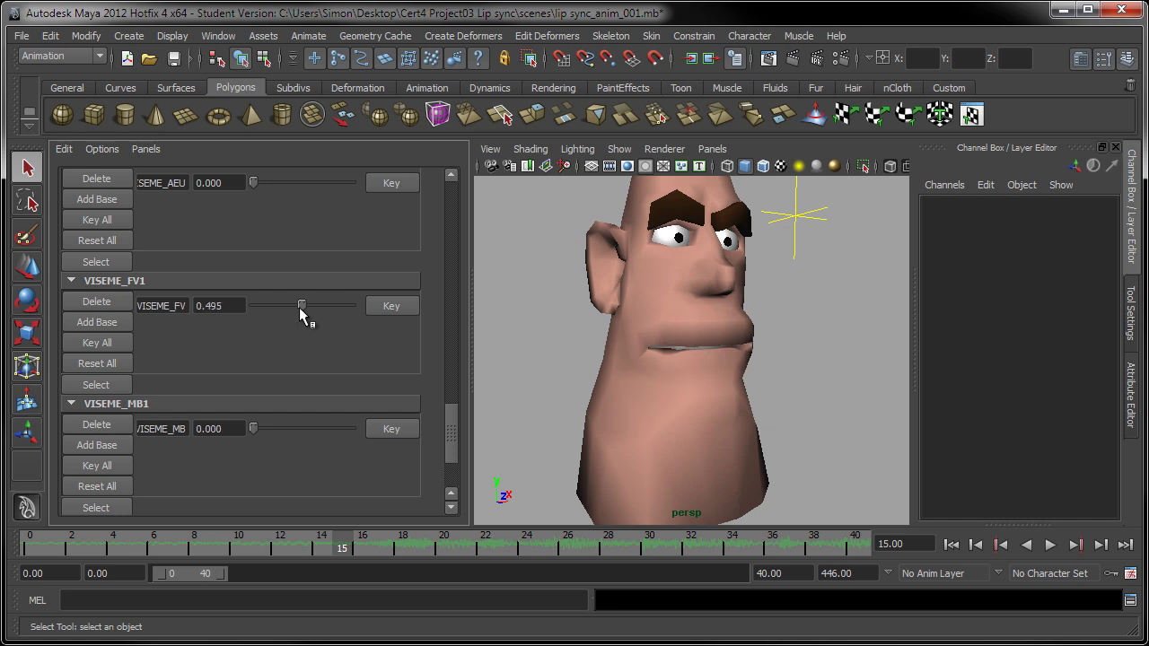
{"action": "left_click_drag", "start_coordinate": [298, 307], "coordinate": [318, 299]}
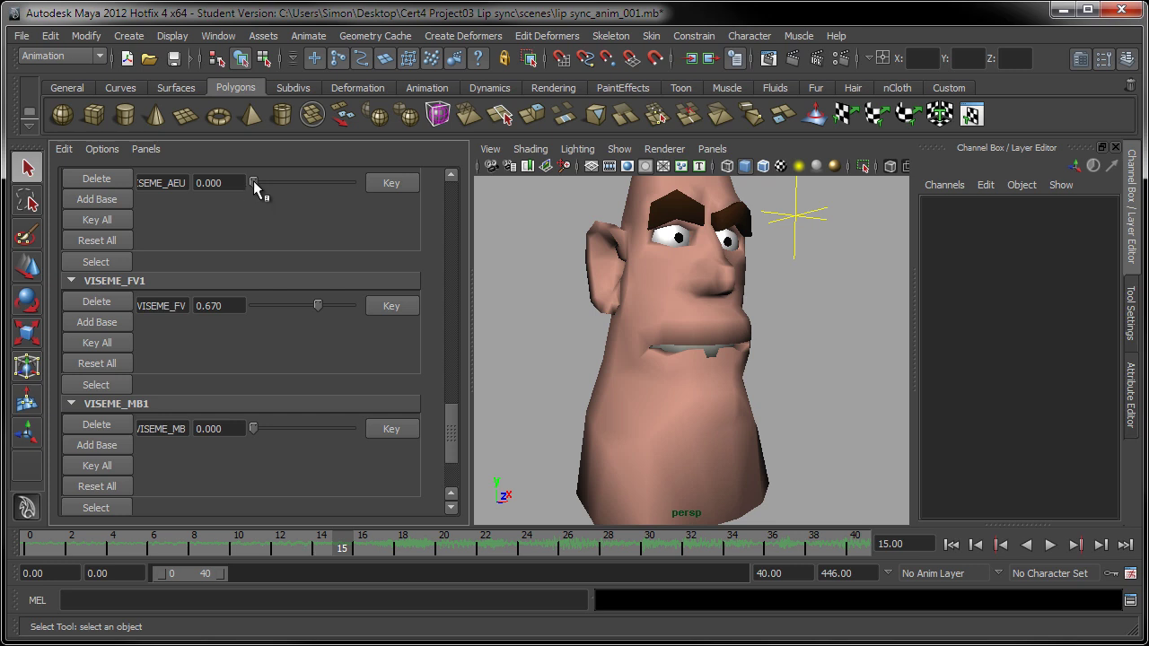
{"action": "left_click_drag", "start_coordinate": [254, 182], "coordinate": [301, 195]}
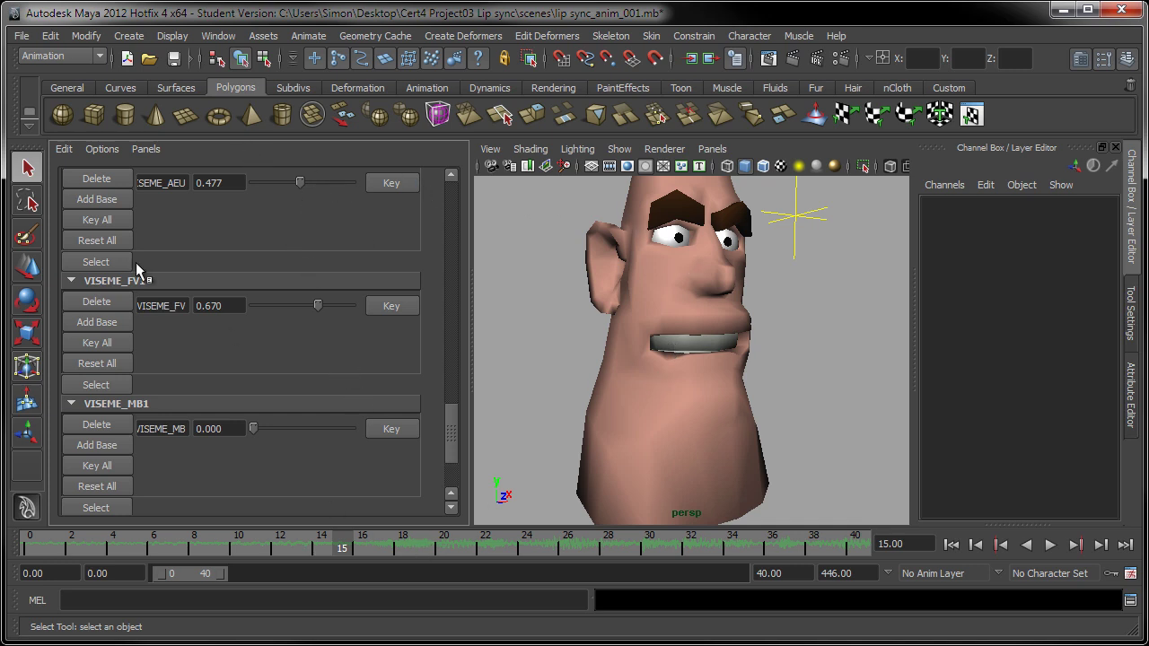
{"action": "left_click_drag", "start_coordinate": [316, 305], "coordinate": [240, 305]}
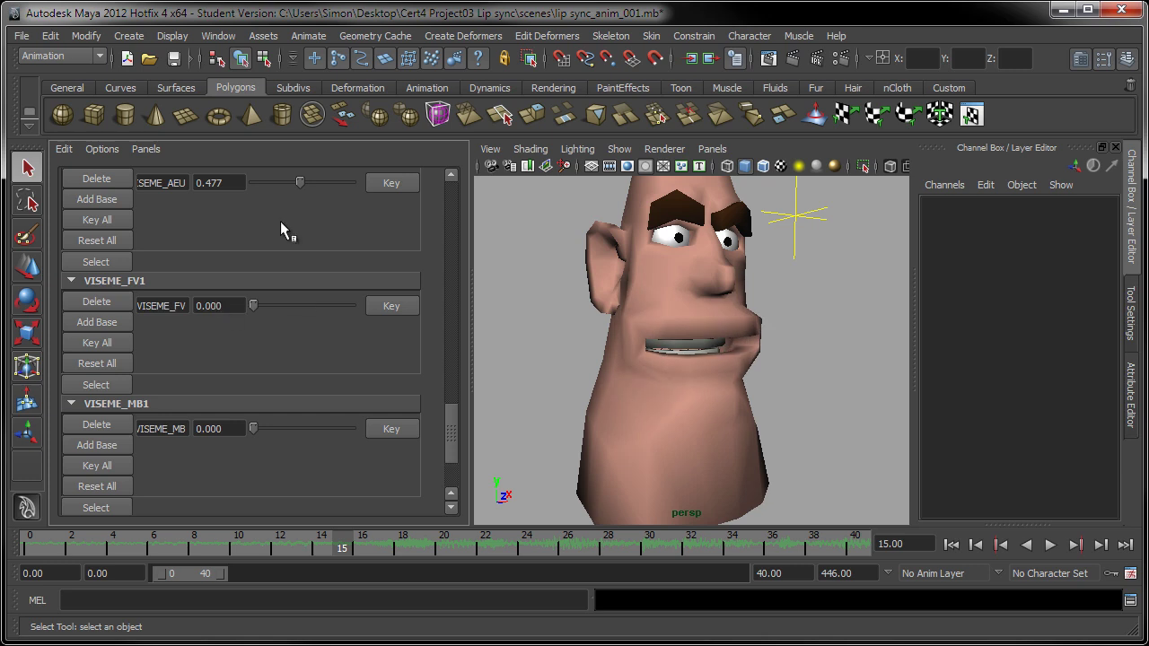
{"action": "left_click_drag", "start_coordinate": [296, 180], "coordinate": [235, 181]}
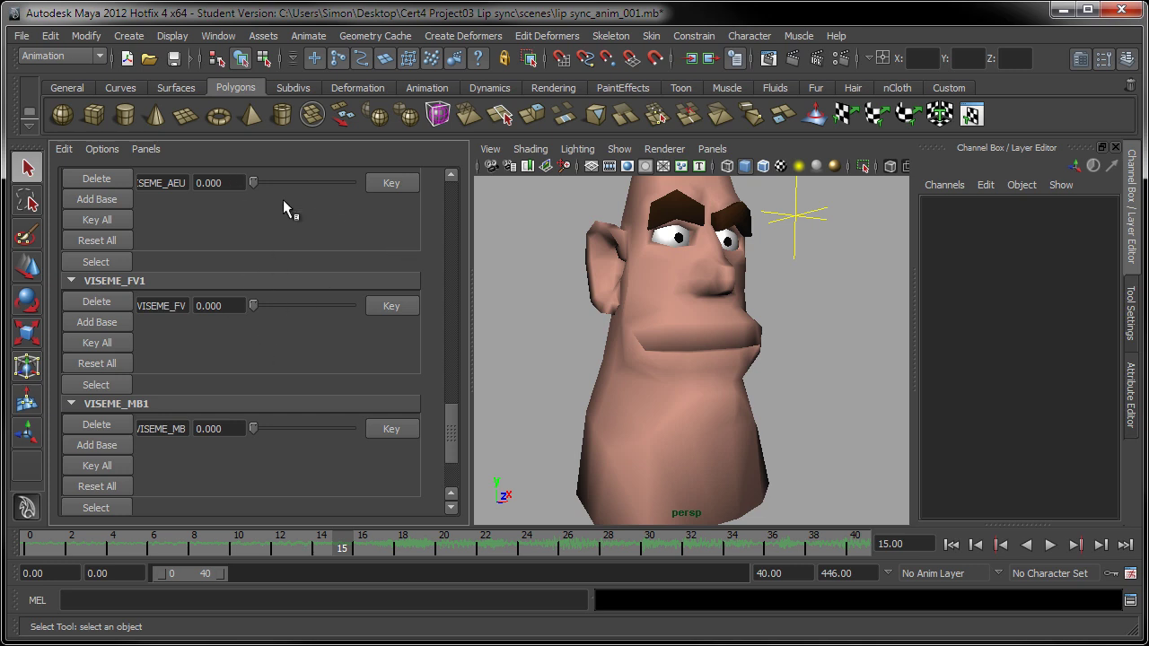
Step: Key VISEME_AEU1 and VISEME_FV1 at 0.000 on frame 15, then move to frame 16
{"action": "left_click", "coordinate": [392, 183]}
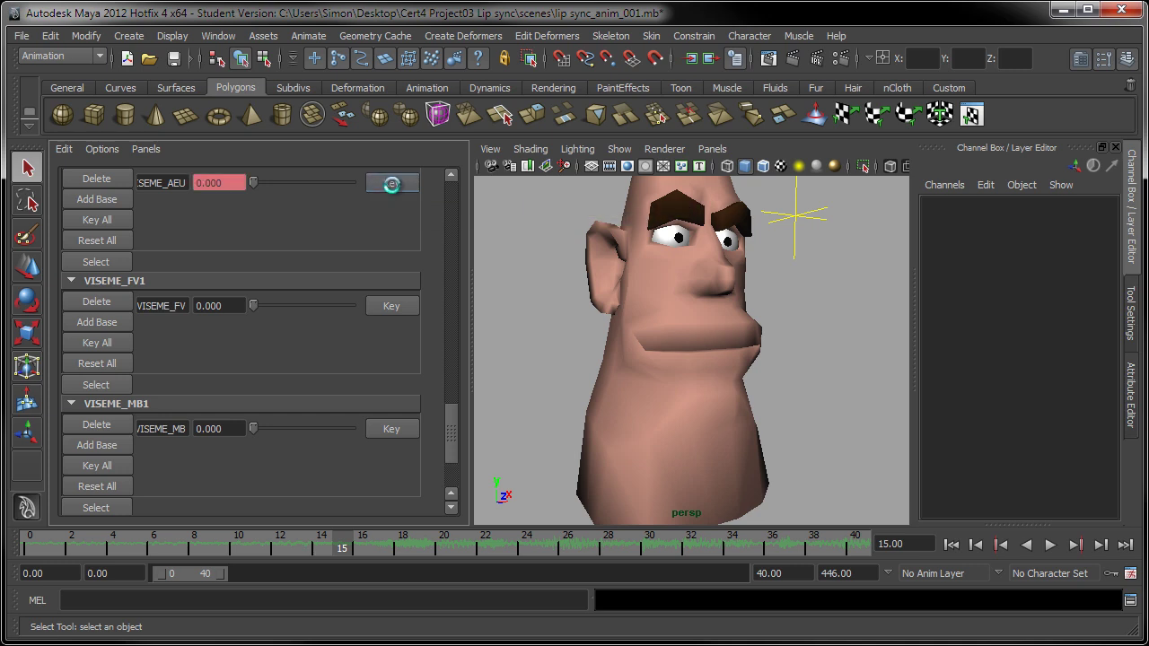
{"action": "left_click", "coordinate": [391, 306]}
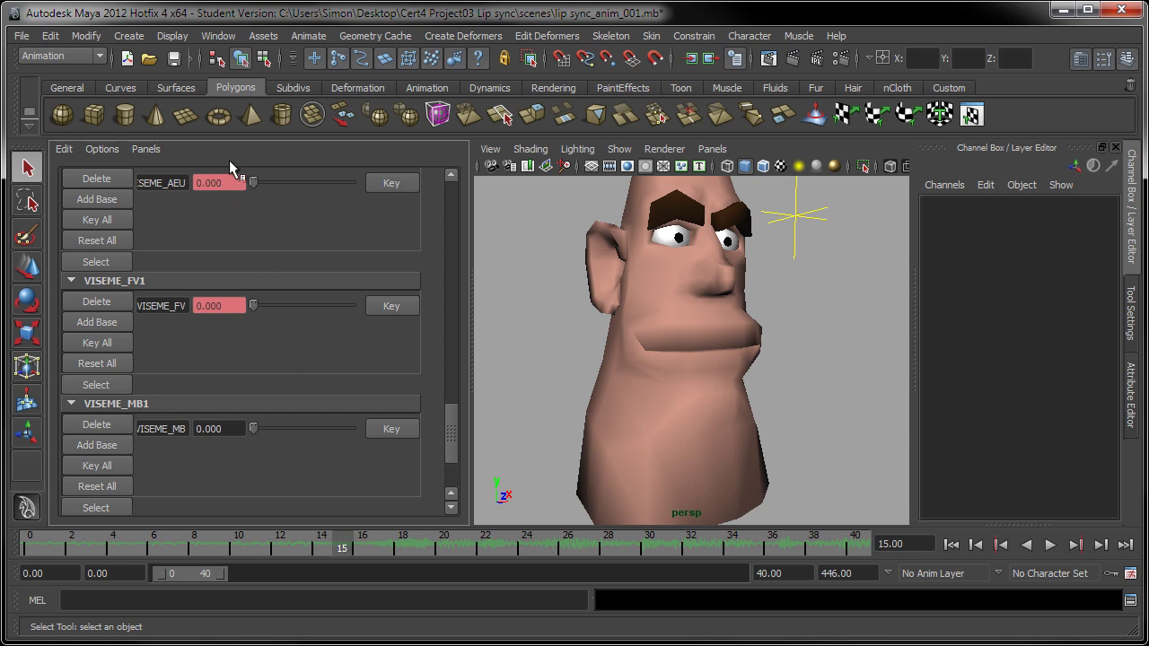
{"action": "left_click", "coordinate": [364, 551]}
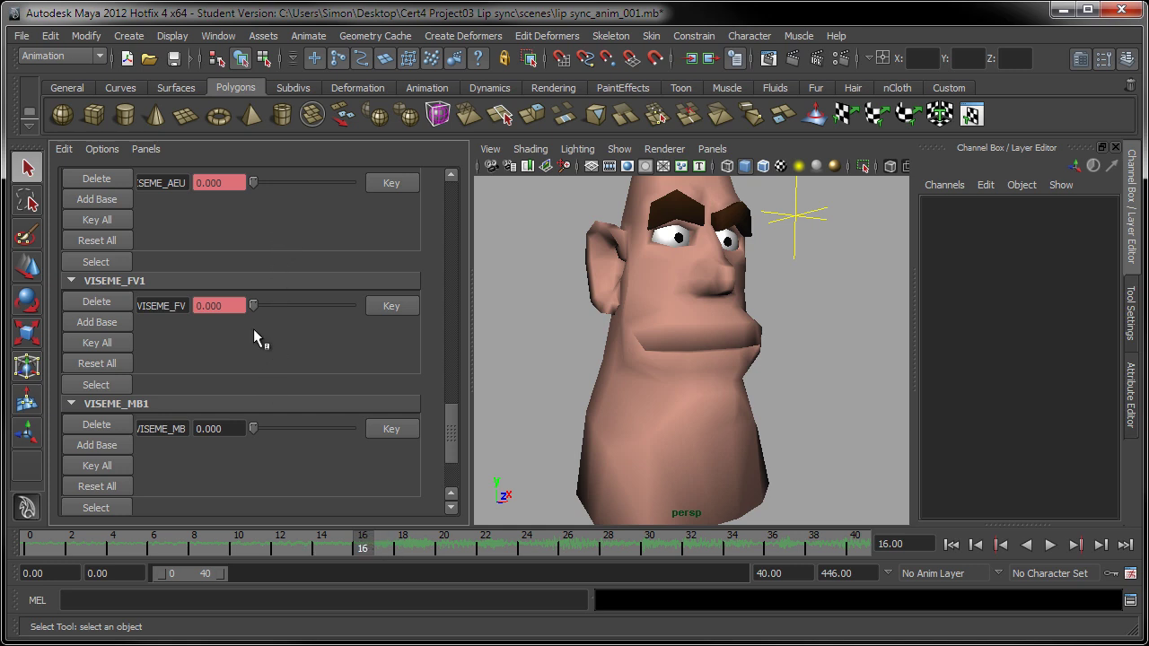
Step: Drag VISEME_AEU1 to 0.477 and VISEME_FV1 to 0.661 at frame 16 to open the mouth
{"action": "left_click_drag", "start_coordinate": [257, 305], "coordinate": [322, 307]}
{"action": "left_click_drag", "start_coordinate": [255, 181], "coordinate": [309, 193]}
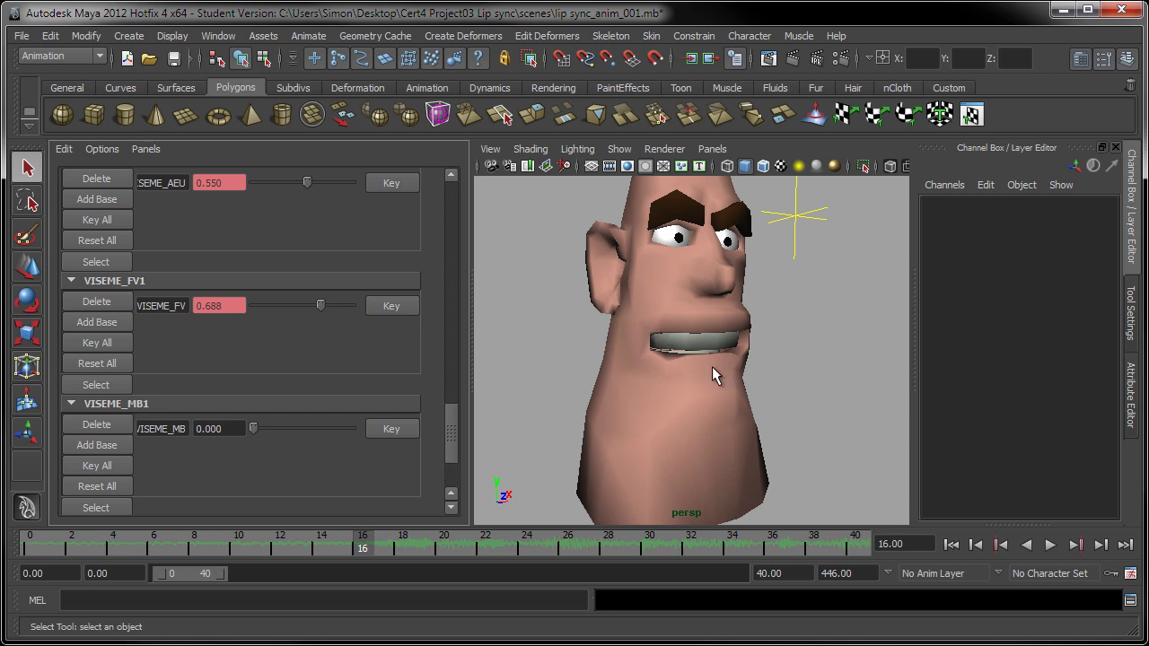
{"action": "mouse_move", "coordinate": [321, 306]}
{"action": "left_mouse_down"}
{"action": "mouse_move", "coordinate": [306, 310]}
{"action": "mouse_move", "coordinate": [328, 307]}
{"action": "mouse_move", "coordinate": [317, 307]}
{"action": "left_mouse_up"}
{"action": "left_click_drag", "start_coordinate": [309, 184], "coordinate": [300, 182]}
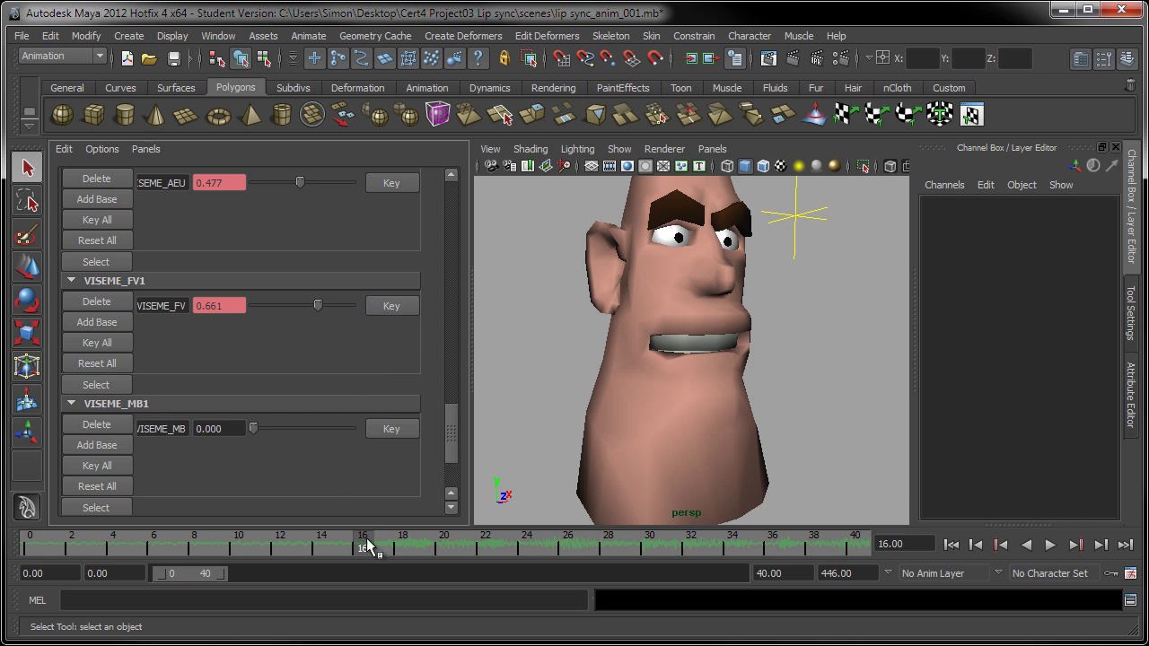
Step: Play and scrub the lip sync from frame 14 through 17, stopping back at frame 16
{"action": "left_click", "coordinate": [333, 545]}
{"action": "key", "text": "alt+v"}
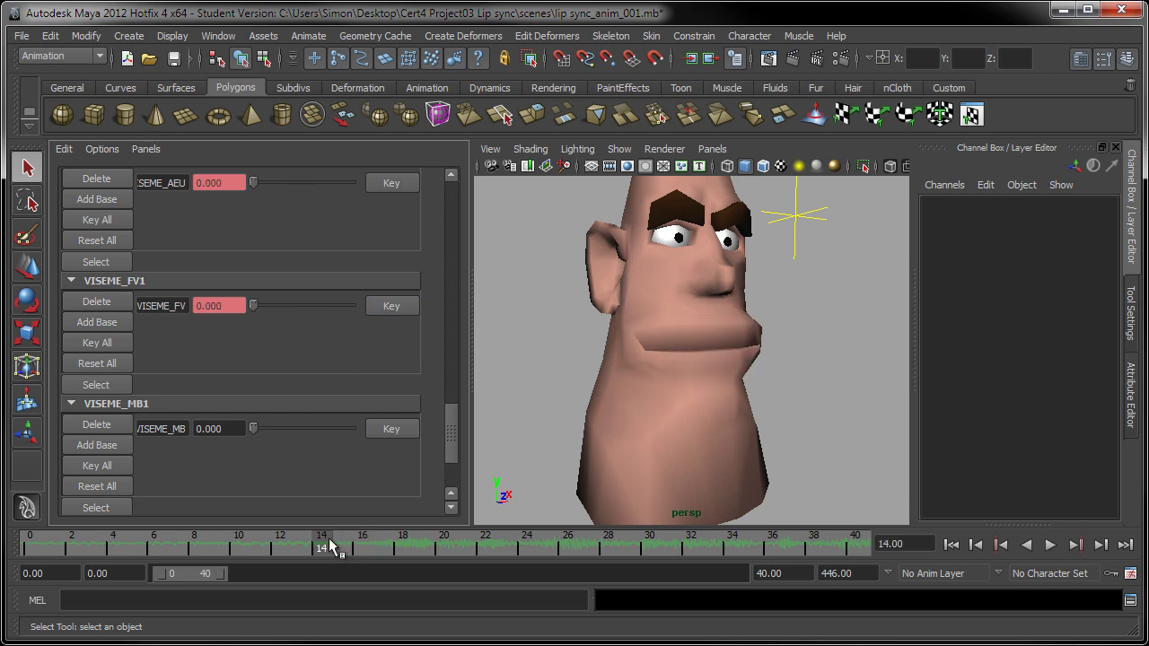
{"action": "key", "text": "alt+v"}
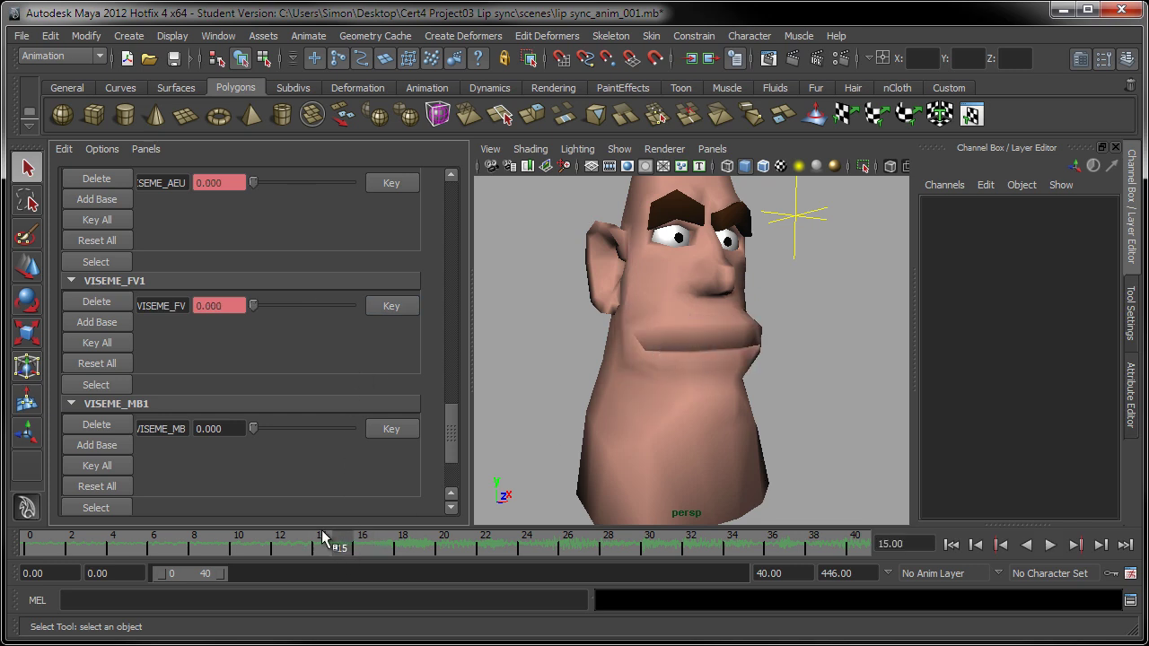
{"action": "mouse_move", "coordinate": [349, 551]}
{"action": "left_mouse_down"}
{"action": "mouse_move", "coordinate": [384, 546]}
{"action": "mouse_move", "coordinate": [370, 545]}
{"action": "left_mouse_up"}
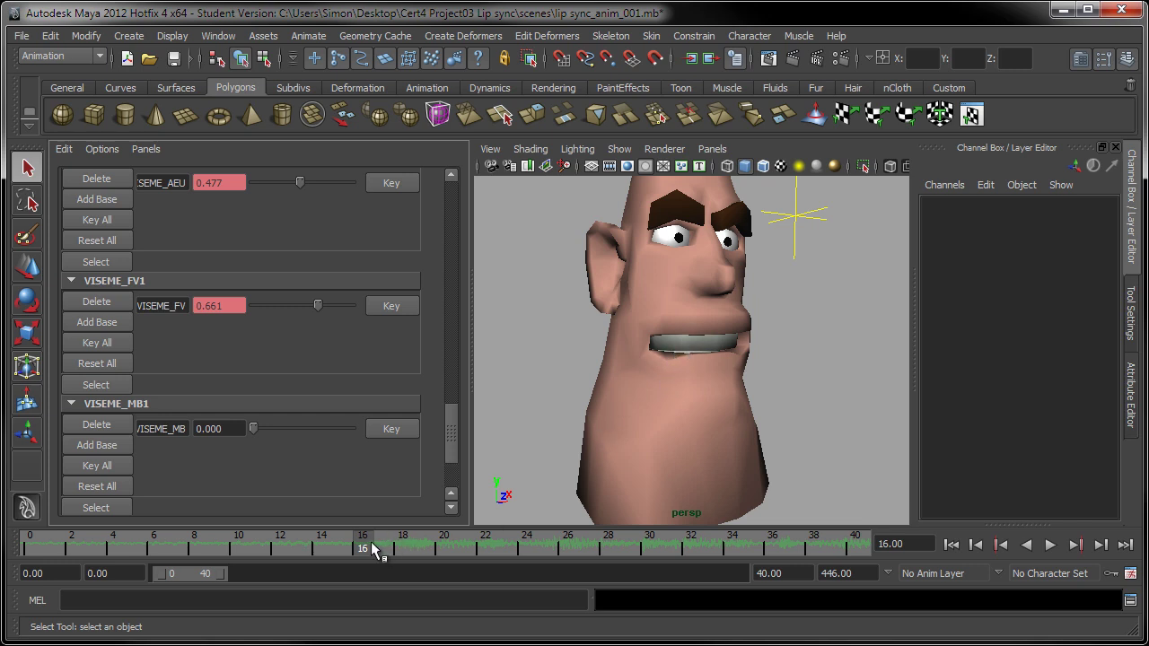
{"action": "key", "text": "alt+v"}
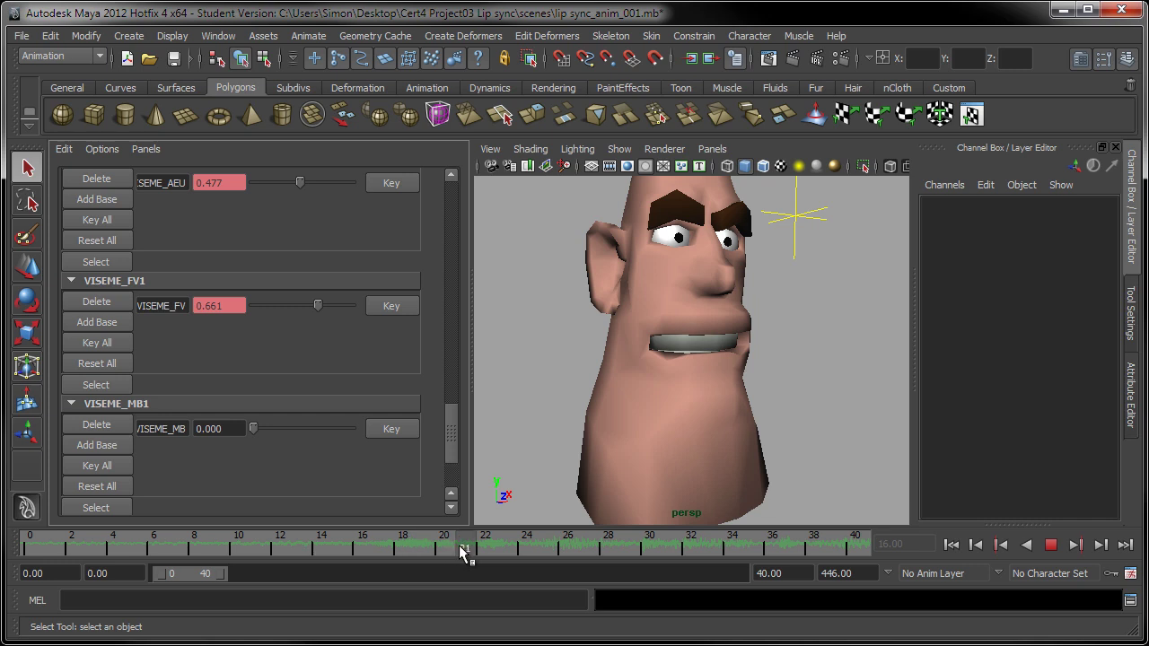
{"action": "left_click", "coordinate": [370, 542]}
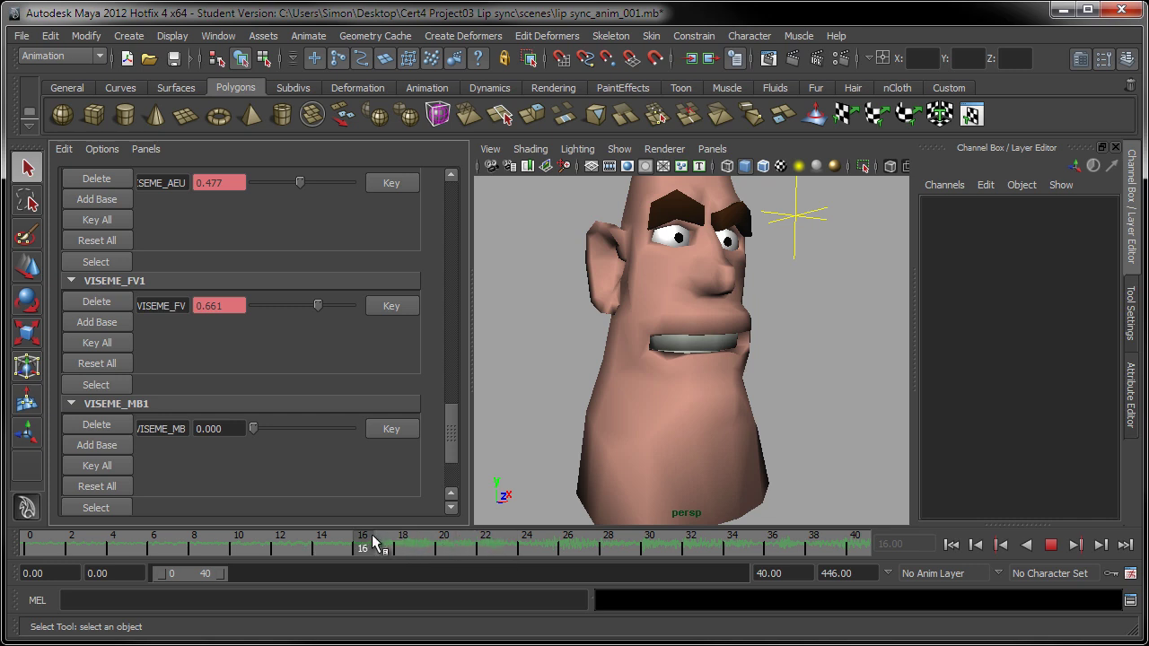
Step: Check the audio around frames 19–23, then key VISEME_FV1 on frame 19
{"action": "left_click", "coordinate": [422, 545]}
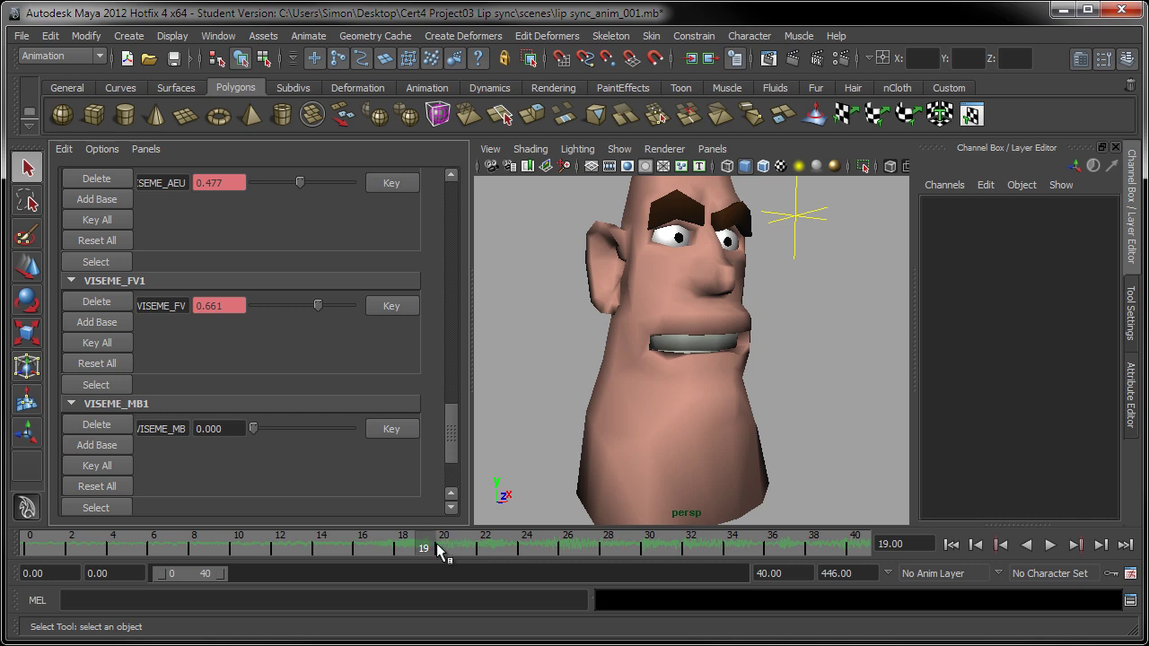
{"action": "mouse_move", "coordinate": [455, 557]}
{"action": "left_mouse_down"}
{"action": "mouse_move", "coordinate": [290, 536]}
{"action": "mouse_move", "coordinate": [507, 558]}
{"action": "mouse_move", "coordinate": [355, 550]}
{"action": "mouse_move", "coordinate": [491, 559]}
{"action": "mouse_move", "coordinate": [428, 555]}
{"action": "left_mouse_up"}
{"action": "mouse_move", "coordinate": [425, 553]}
{"action": "left_mouse_down"}
{"action": "mouse_move", "coordinate": [410, 553]}
{"action": "mouse_move", "coordinate": [442, 551]}
{"action": "mouse_move", "coordinate": [430, 550]}
{"action": "left_mouse_up"}
{"action": "left_click", "coordinate": [390, 306]}
{"action": "left_click_drag", "start_coordinate": [455, 416], "coordinate": [464, 383]}
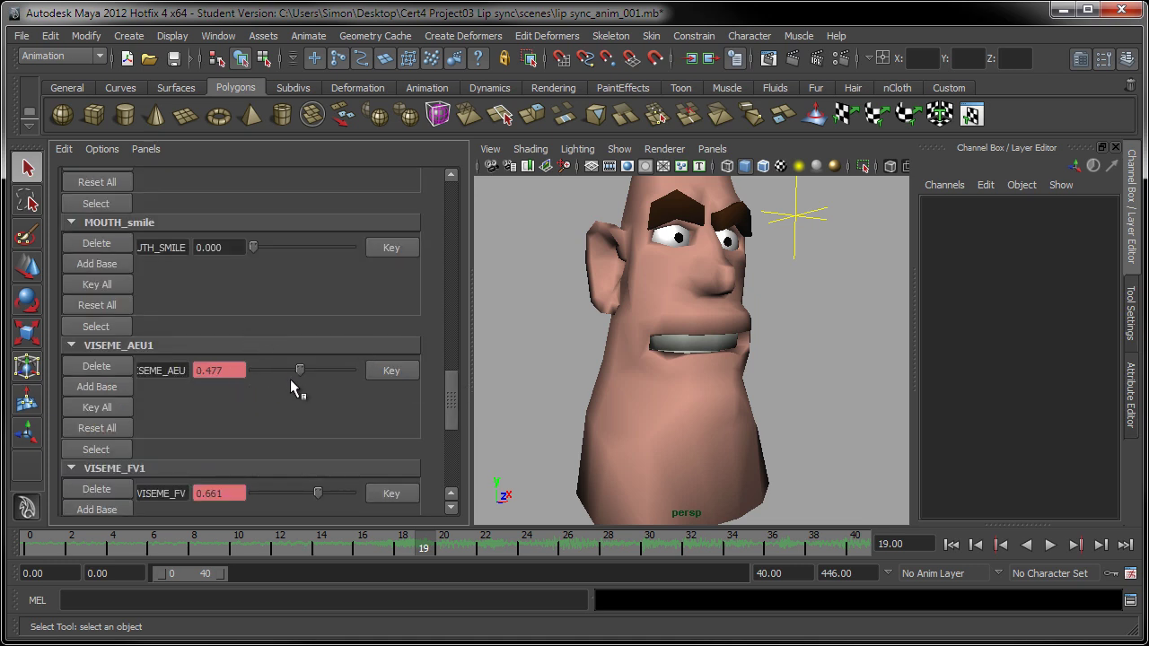
{"action": "left_click_drag", "start_coordinate": [300, 364], "coordinate": [351, 370]}
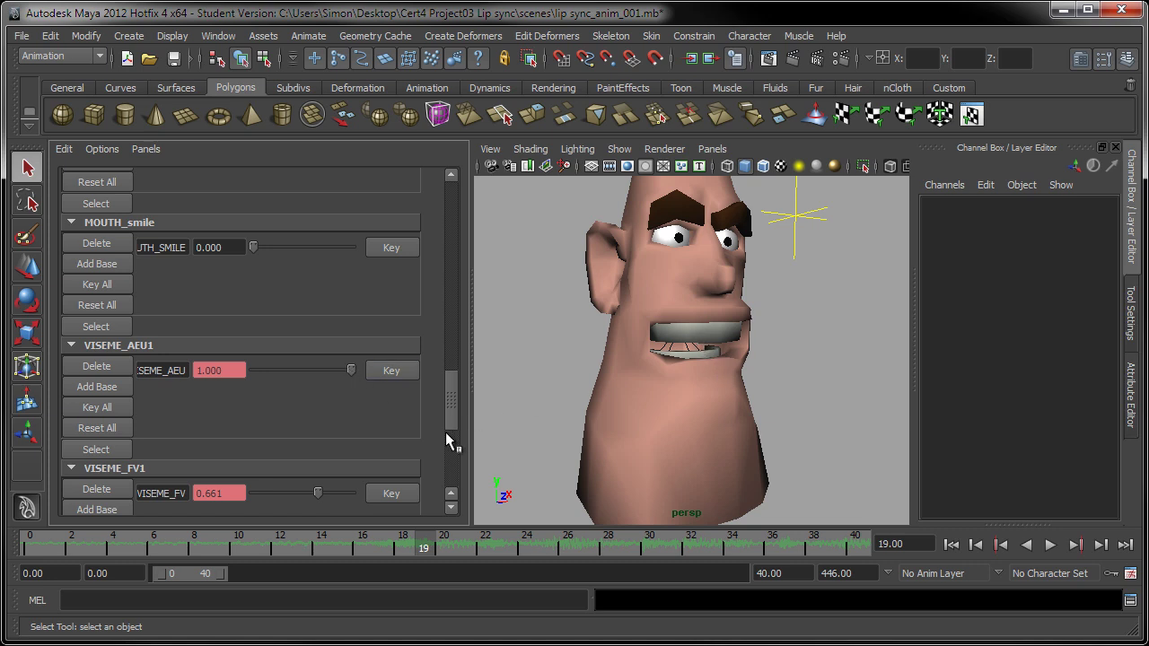
{"action": "left_click_drag", "start_coordinate": [456, 403], "coordinate": [451, 438]}
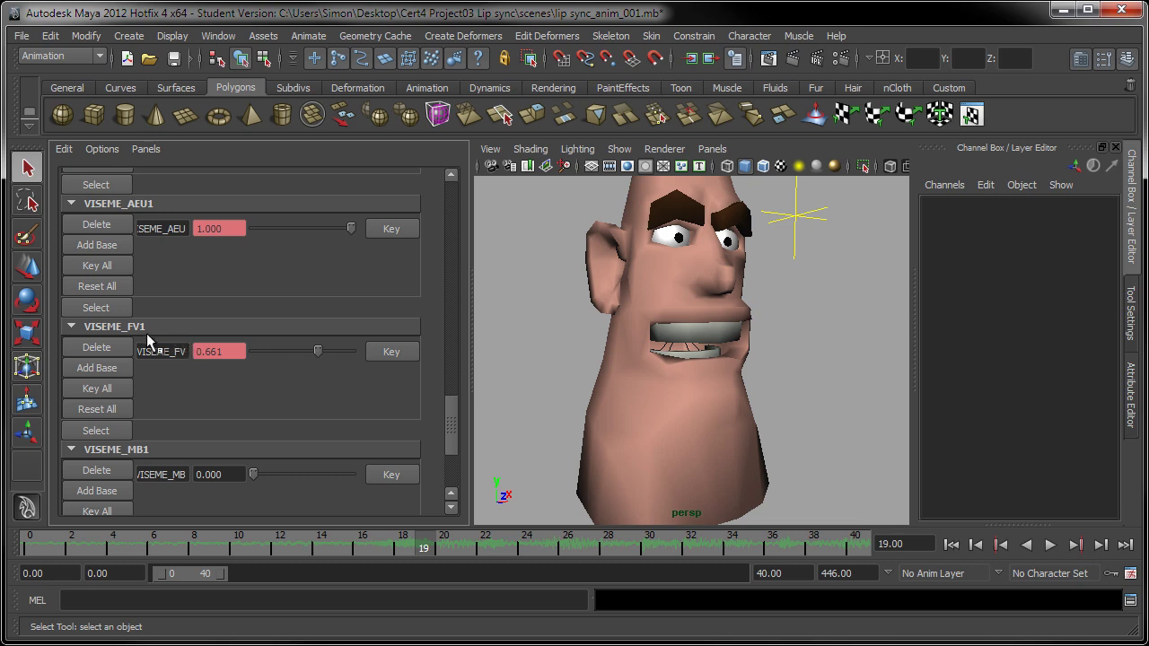
{"action": "left_click_drag", "start_coordinate": [318, 350], "coordinate": [253, 354]}
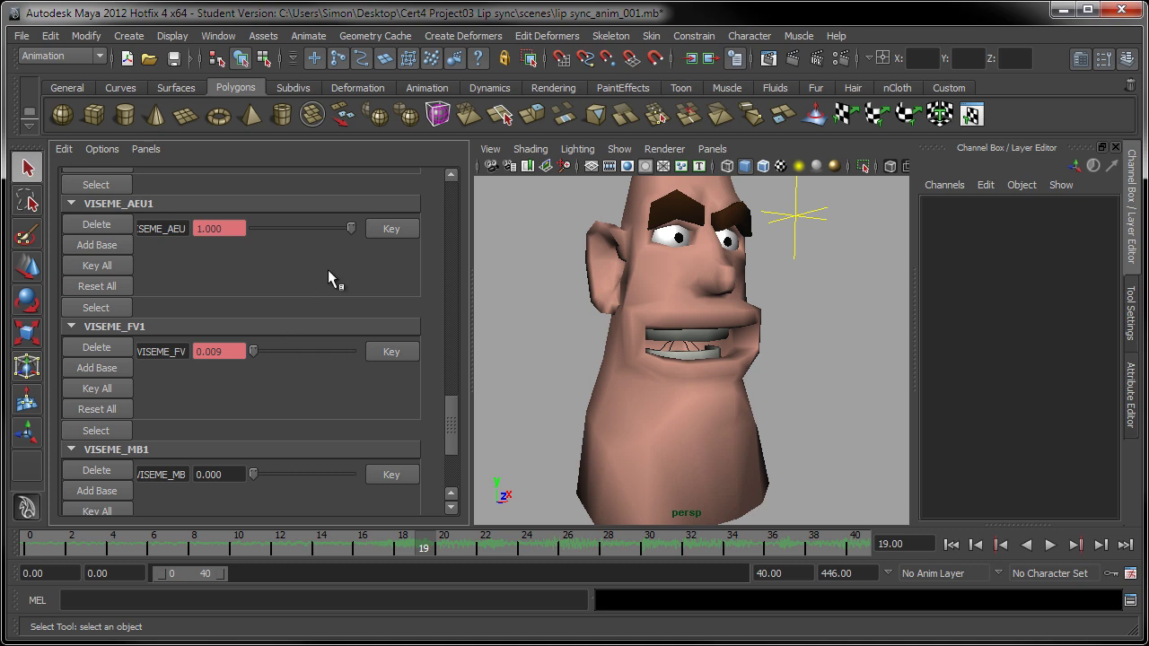
{"action": "mouse_move", "coordinate": [348, 224]}
{"action": "left_mouse_down"}
{"action": "mouse_move", "coordinate": [311, 226]}
{"action": "mouse_move", "coordinate": [355, 237]}
{"action": "mouse_move", "coordinate": [336, 231]}
{"action": "left_mouse_up"}
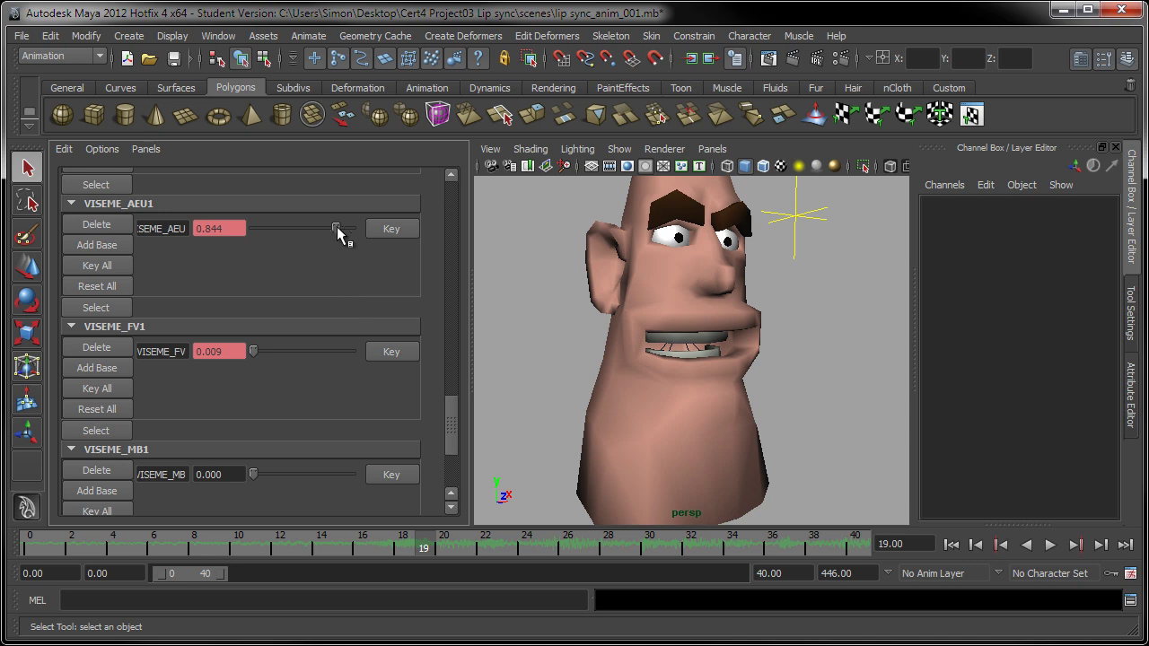
{"action": "mouse_move", "coordinate": [421, 544]}
{"action": "left_mouse_down"}
{"action": "mouse_move", "coordinate": [403, 542]}
{"action": "mouse_move", "coordinate": [432, 544]}
{"action": "left_mouse_up"}
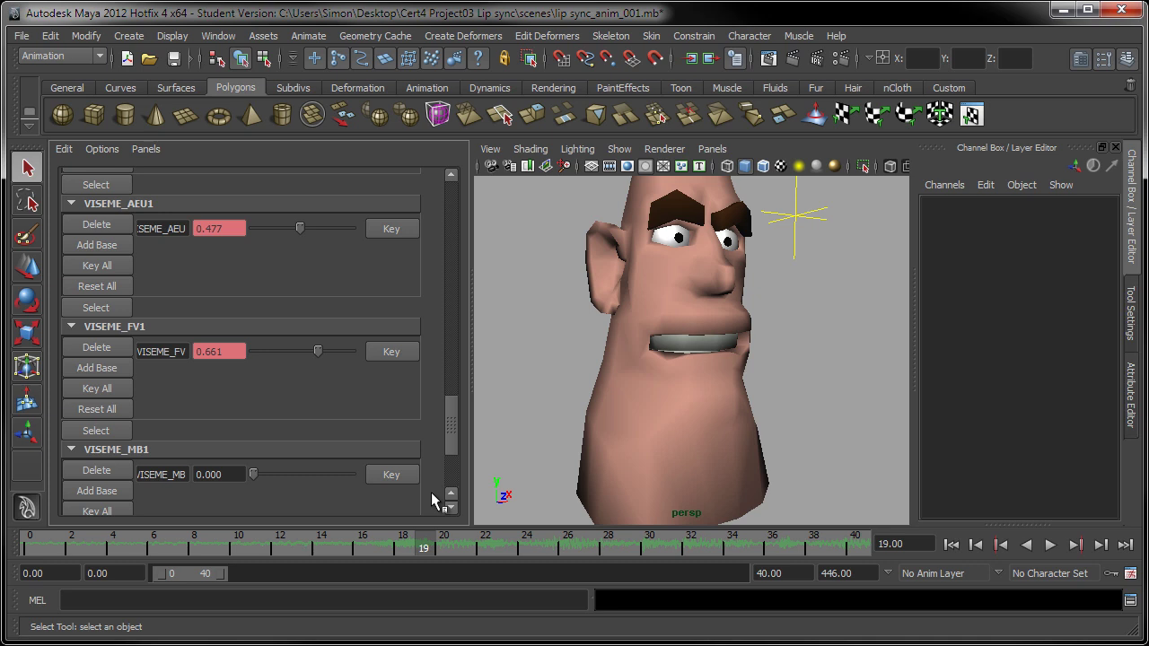
{"action": "left_click_drag", "start_coordinate": [428, 546], "coordinate": [440, 543]}
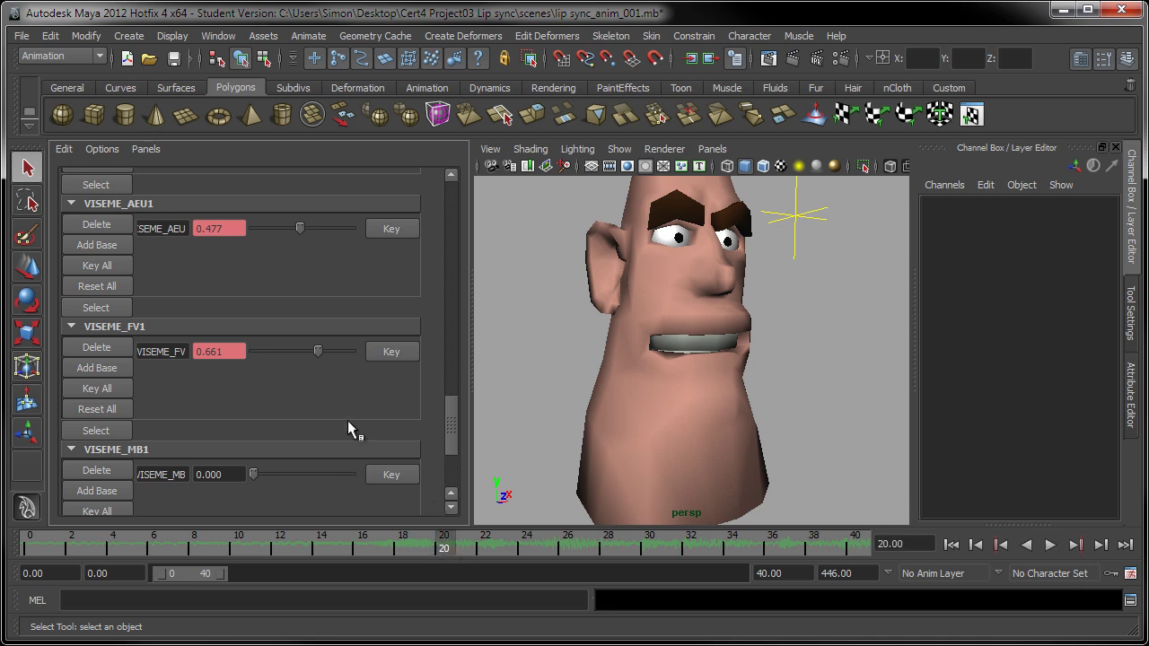
Step: Lower VISEME_FV to 0.110 and raise VISEME_AEU to 0.862, then preview frames 13–21
{"action": "left_click_drag", "start_coordinate": [317, 351], "coordinate": [263, 354]}
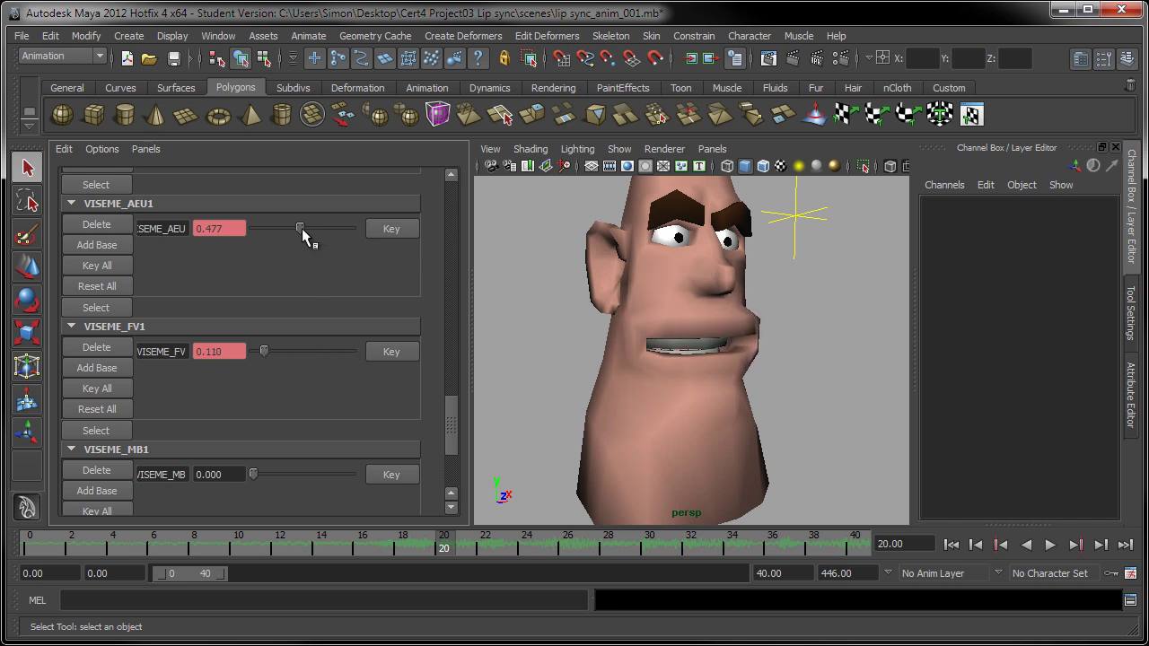
{"action": "left_click_drag", "start_coordinate": [301, 228], "coordinate": [336, 230]}
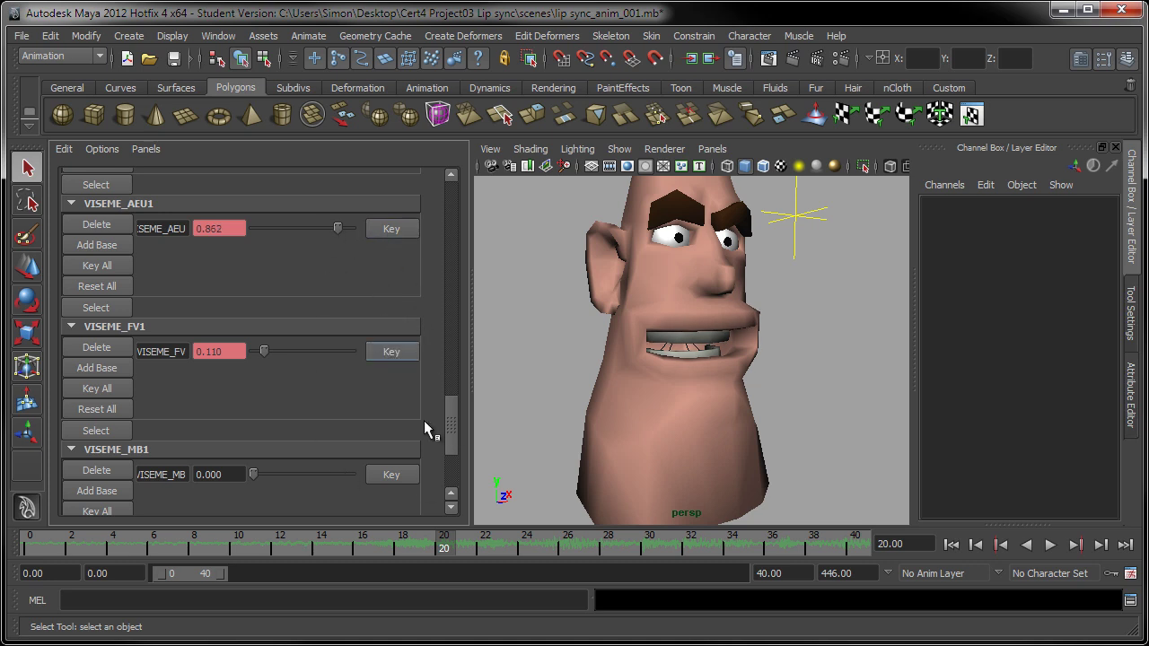
{"action": "mouse_move", "coordinate": [442, 545]}
{"action": "left_mouse_down"}
{"action": "mouse_move", "coordinate": [302, 543]}
{"action": "mouse_move", "coordinate": [478, 547]}
{"action": "mouse_move", "coordinate": [297, 547]}
{"action": "mouse_move", "coordinate": [464, 552]}
{"action": "left_mouse_up"}
{"action": "key", "text": "alt+v"}
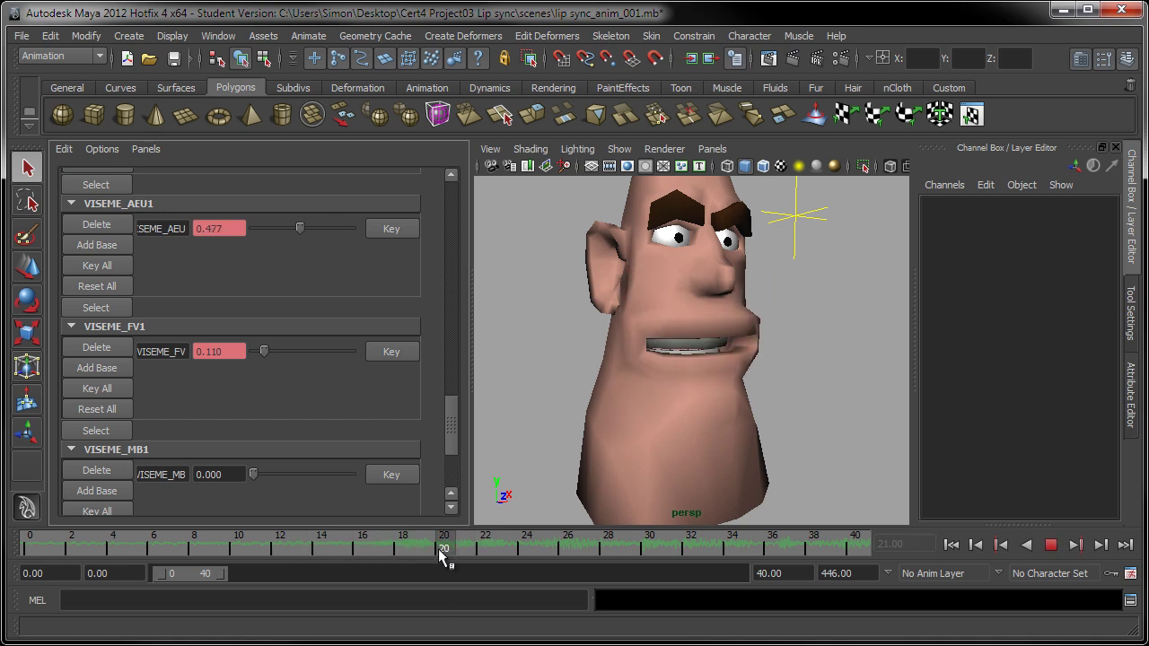
{"action": "key", "text": "alt+v"}
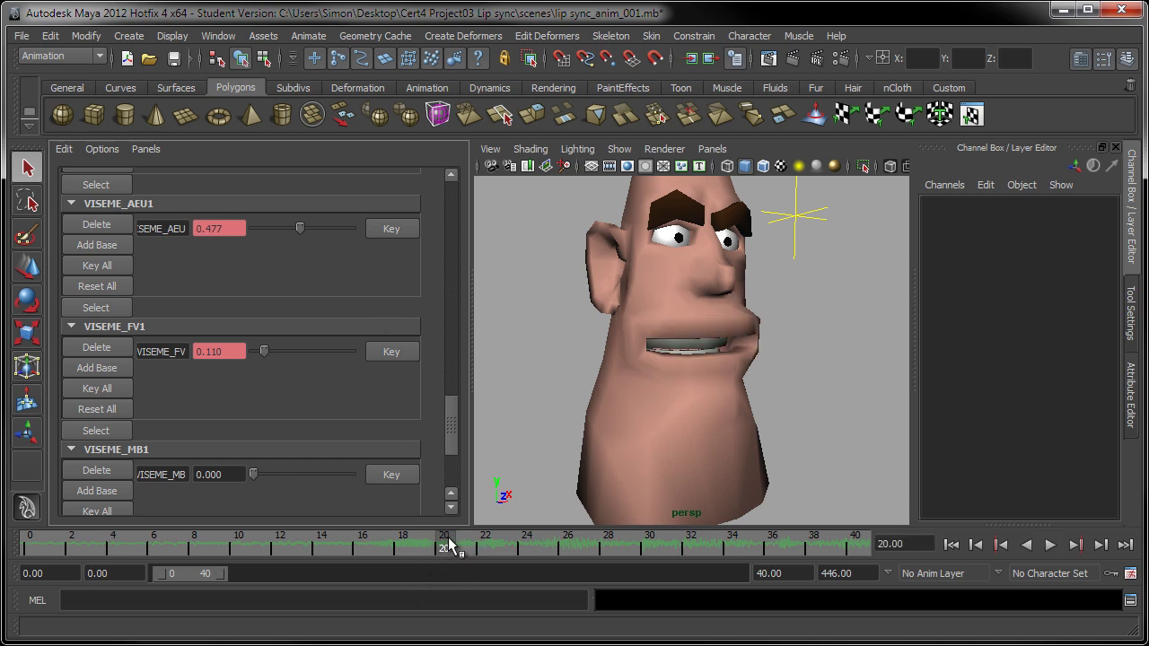
{"action": "key", "text": "alt+v"}
{"action": "key", "text": "alt+v"}
Step: Compare frames 19 and 20, key VISEME_AEU on frame 19, and play back to stop at frame 20
{"action": "left_click", "coordinate": [445, 551]}
{"action": "left_click", "coordinate": [431, 548]}
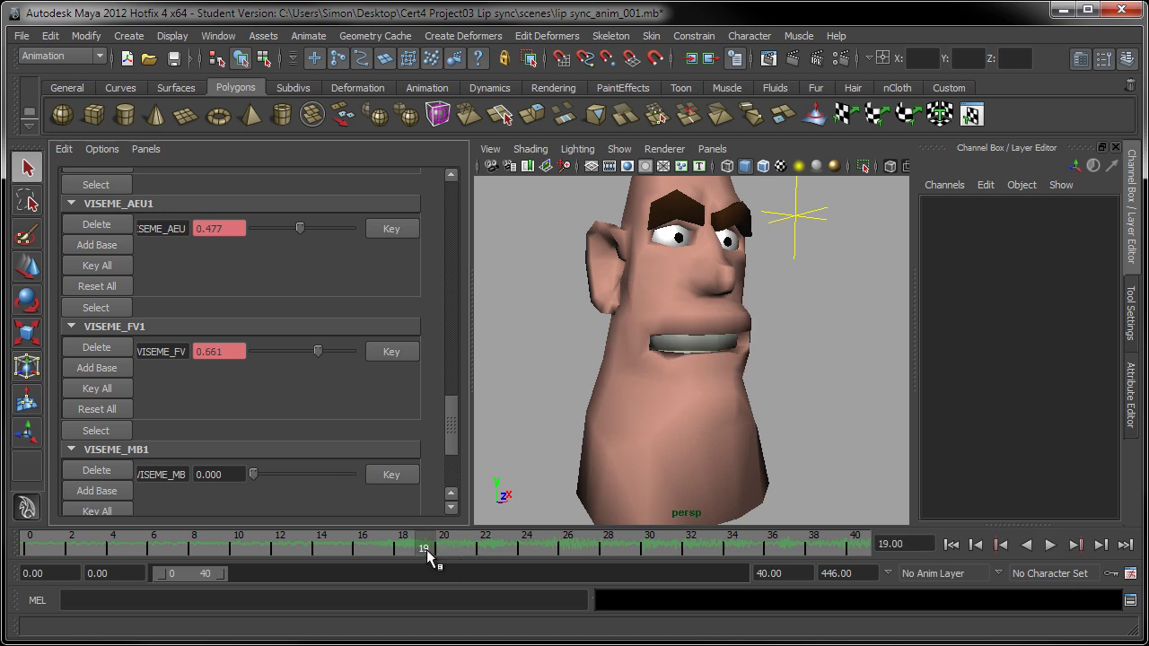
{"action": "left_click", "coordinate": [445, 548]}
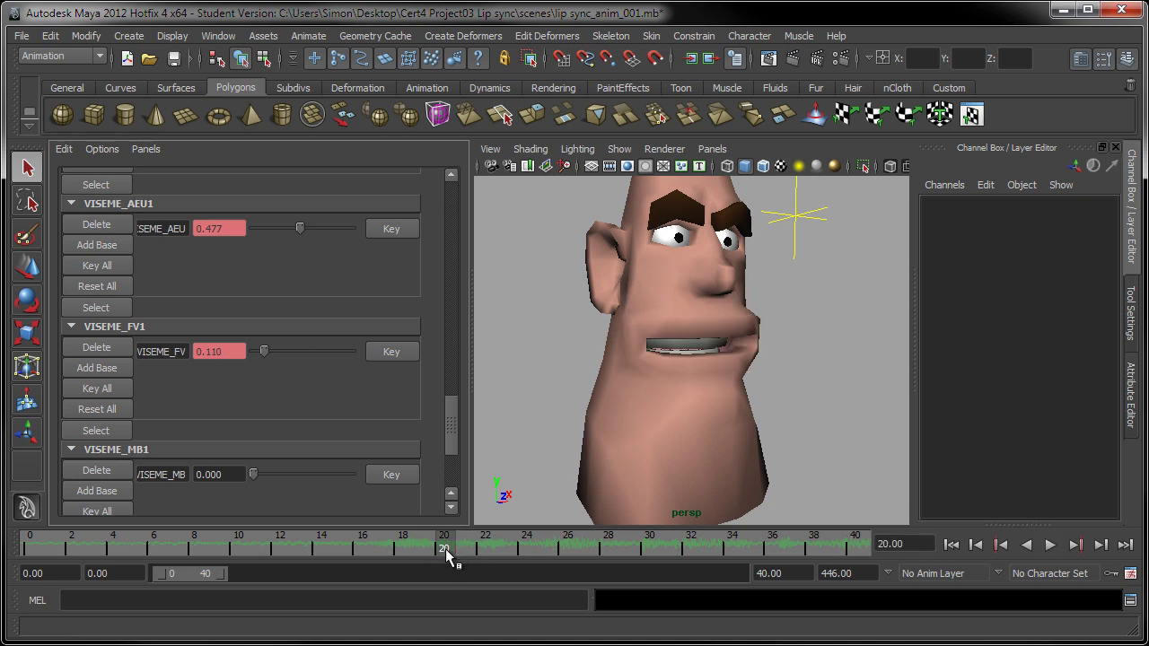
{"action": "left_click", "coordinate": [430, 549]}
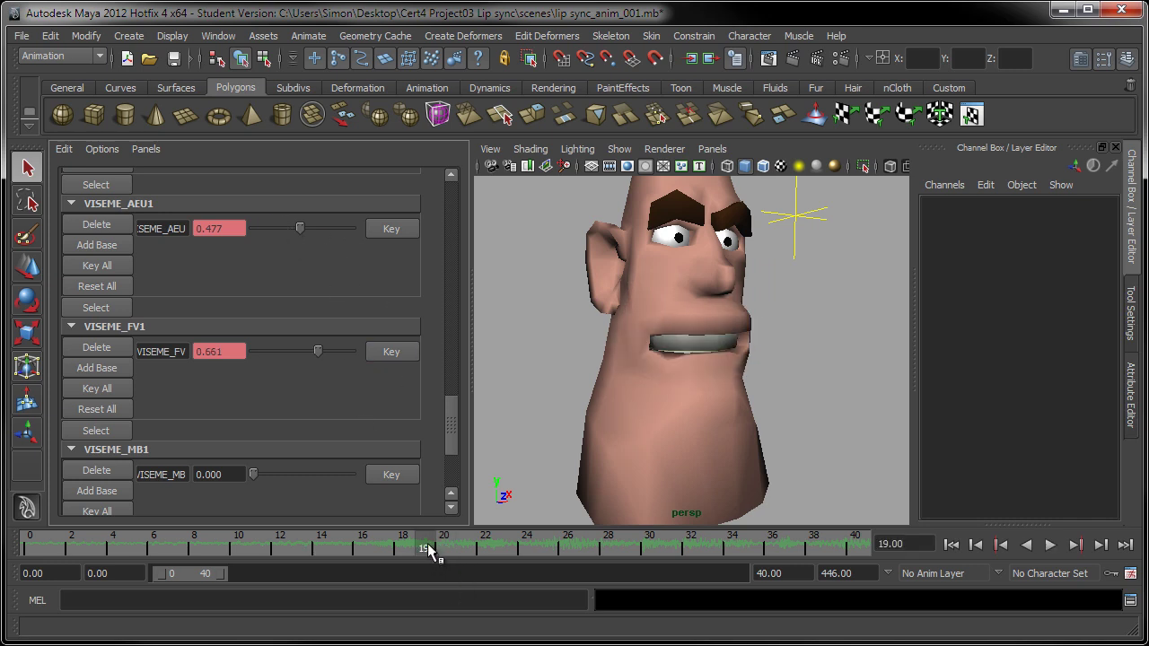
{"action": "left_click", "coordinate": [376, 229]}
{"action": "key", "text": "alt+v"}
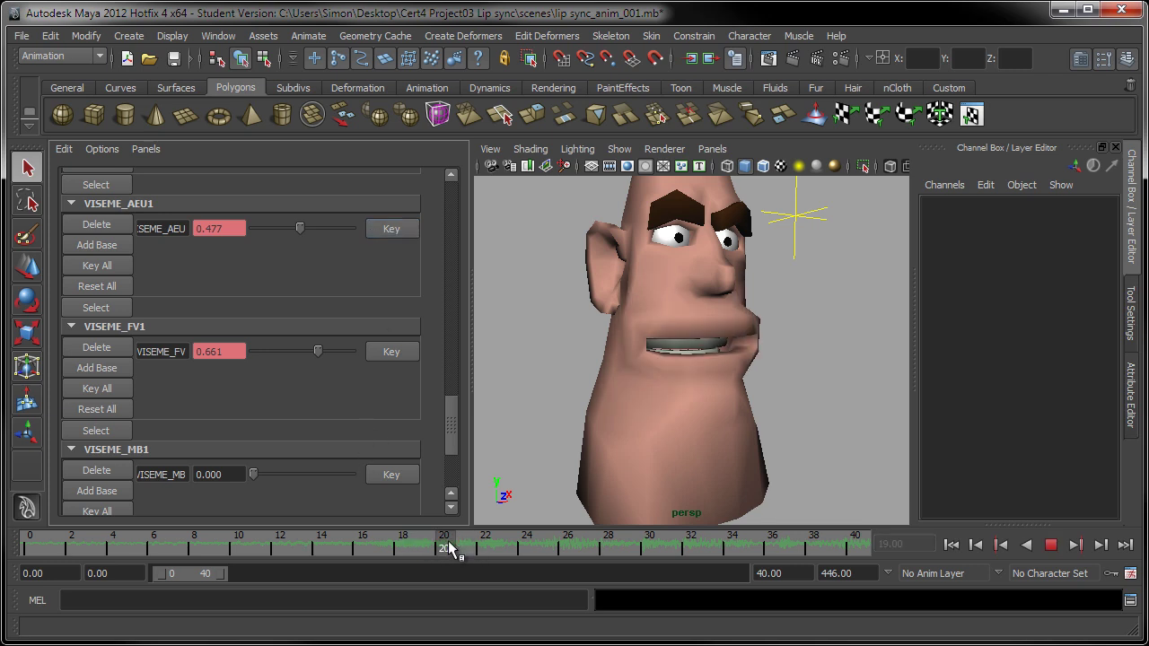
{"action": "left_click", "coordinate": [449, 547]}
Step: Key VISEME_AEU1 at 0.917 on frame 20, then scrub through frames 13–21 to review
{"action": "left_click_drag", "start_coordinate": [301, 228], "coordinate": [342, 228]}
{"action": "left_click", "coordinate": [391, 228]}
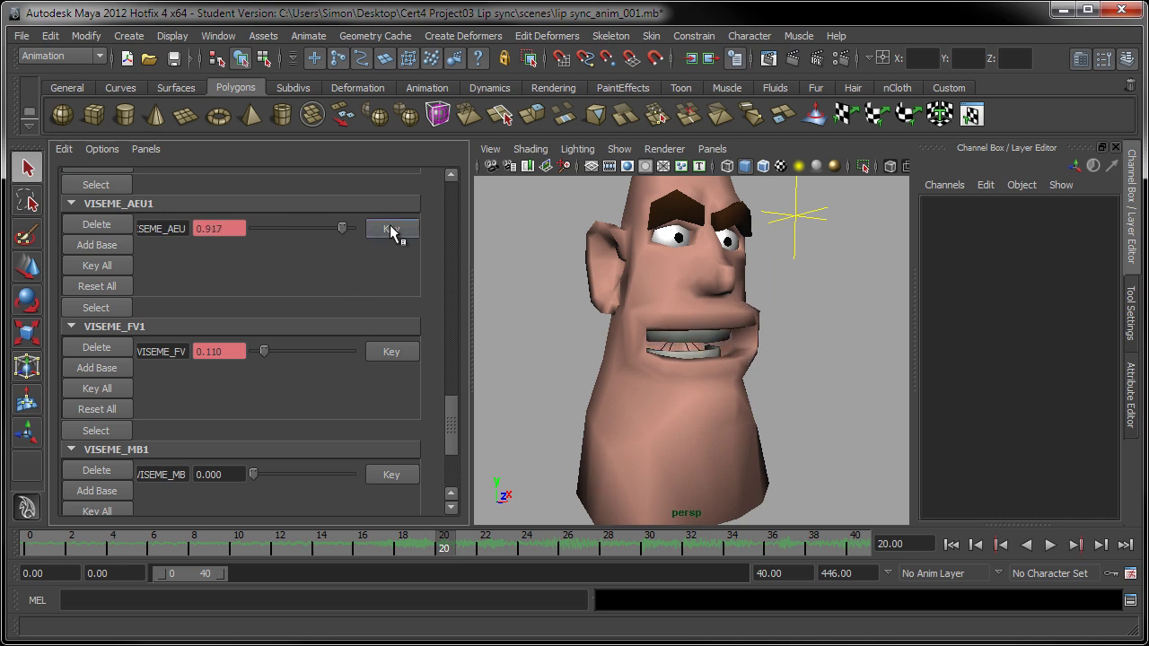
{"action": "mouse_move", "coordinate": [446, 549]}
{"action": "left_mouse_down"}
{"action": "mouse_move", "coordinate": [286, 547]}
{"action": "mouse_move", "coordinate": [449, 548]}
{"action": "mouse_move", "coordinate": [370, 547]}
{"action": "mouse_move", "coordinate": [439, 556]}
{"action": "left_mouse_up"}
{"action": "left_click_drag", "start_coordinate": [425, 546], "coordinate": [464, 547]}
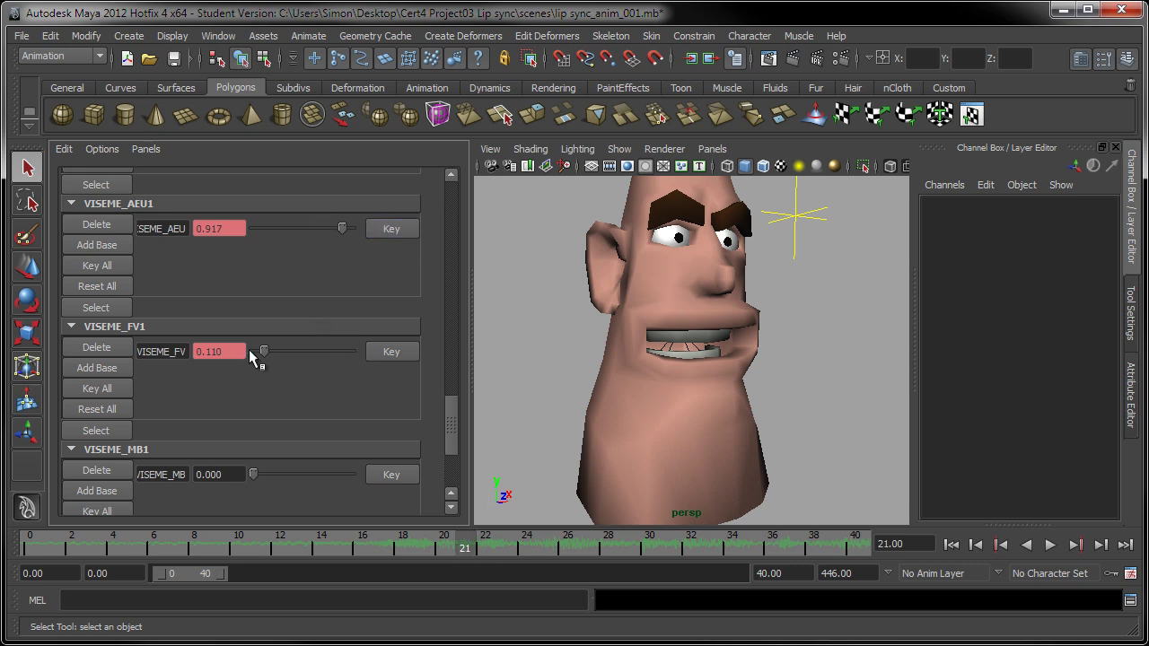
Step: Set VISEME_FV1 to 0 at frame 21, preview back to frame 16, then go to frame 22
{"action": "left_click_drag", "start_coordinate": [261, 349], "coordinate": [216, 347]}
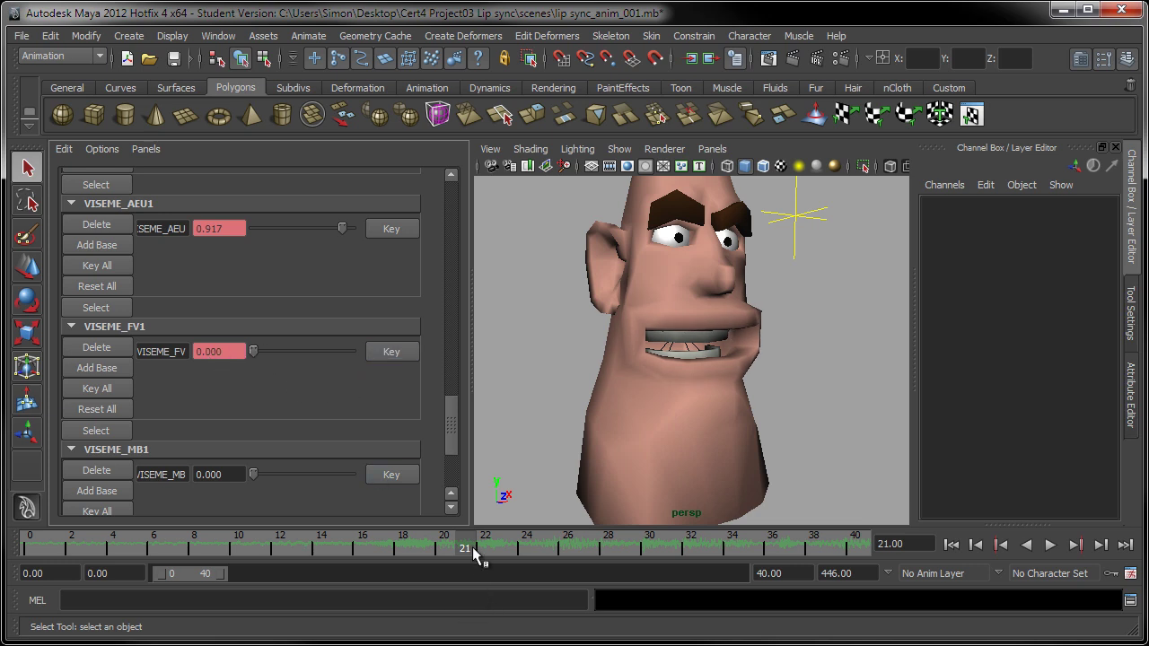
{"action": "left_click_drag", "start_coordinate": [437, 545], "coordinate": [474, 544]}
{"action": "left_click", "coordinate": [482, 549]}
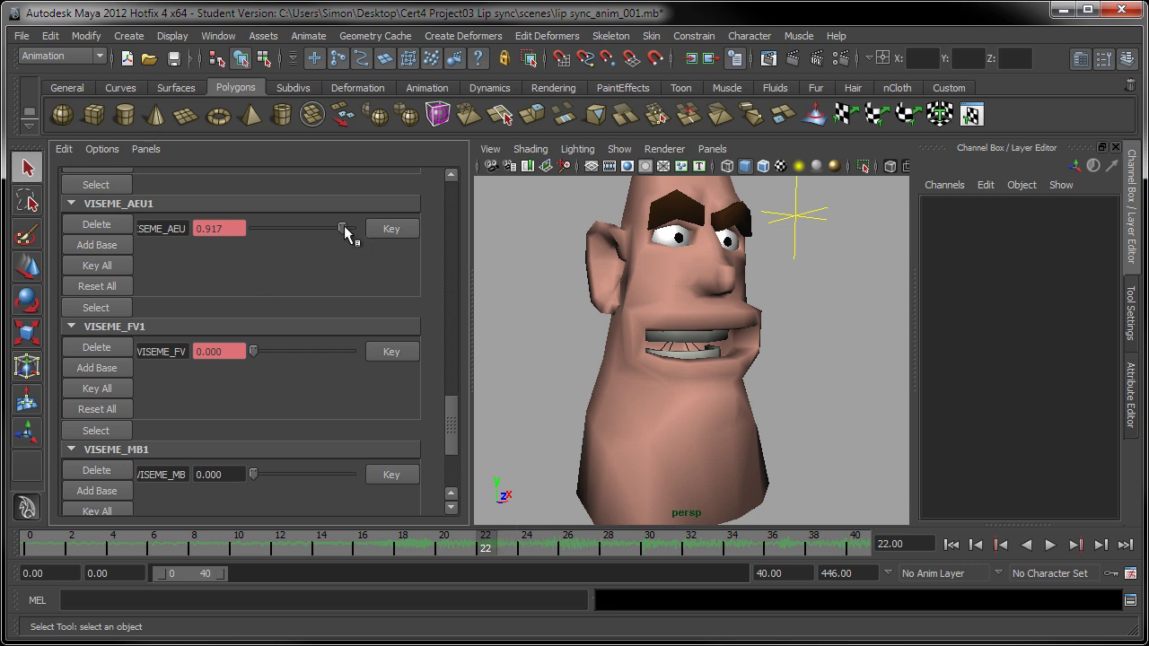
Step: Test AEU and FV values around frame 22, then key VISEME_AEU1 at 0.477 and advance to frame 23
{"action": "left_click_drag", "start_coordinate": [344, 226], "coordinate": [298, 226]}
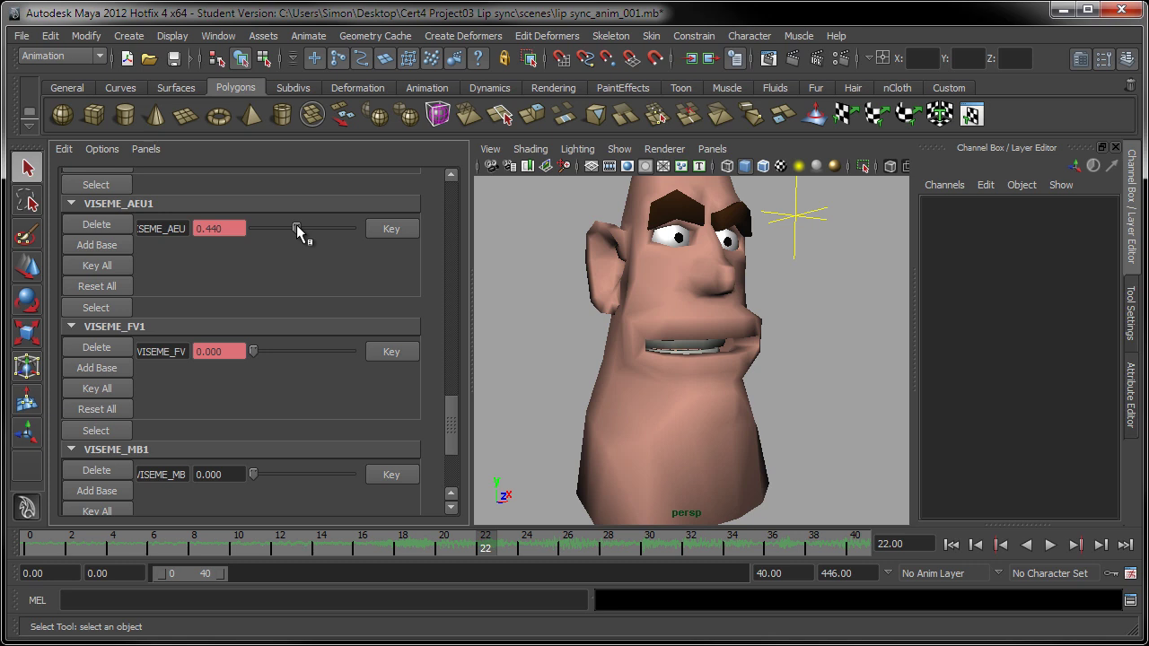
{"action": "left_click_drag", "start_coordinate": [254, 350], "coordinate": [229, 357]}
{"action": "mouse_move", "coordinate": [458, 422]}
{"action": "left_mouse_down"}
{"action": "mouse_move", "coordinate": [454, 454]}
{"action": "mouse_move", "coordinate": [459, 419]}
{"action": "left_mouse_up"}
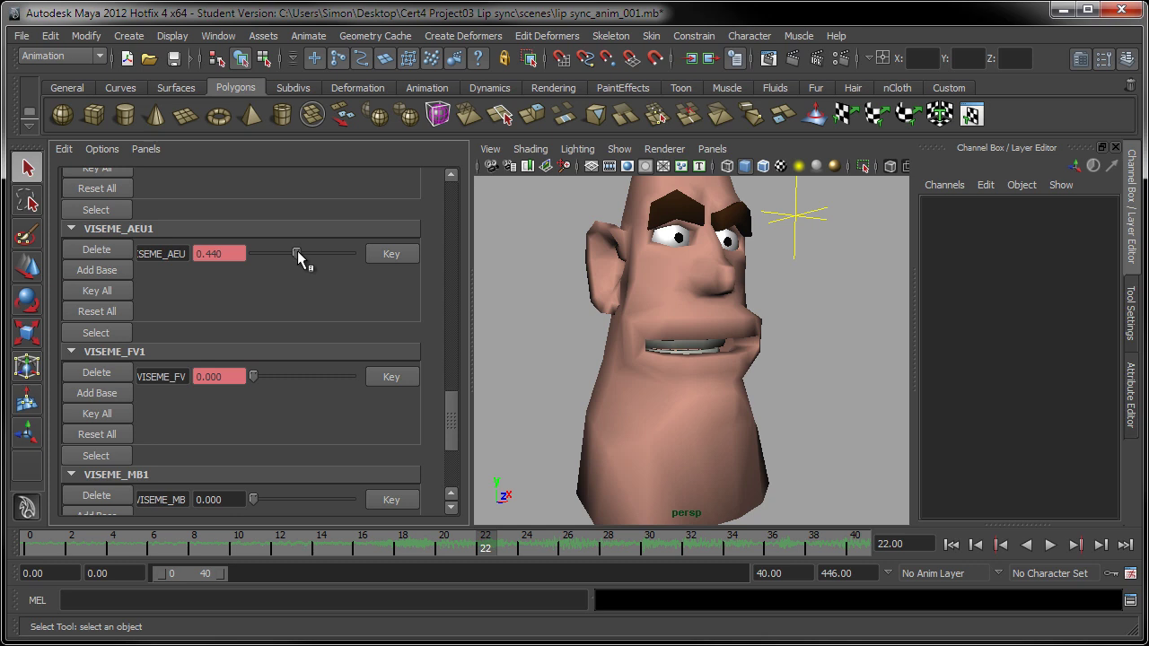
{"action": "mouse_move", "coordinate": [297, 254]}
{"action": "left_mouse_down"}
{"action": "mouse_move", "coordinate": [320, 254]}
{"action": "mouse_move", "coordinate": [305, 257]}
{"action": "left_mouse_up"}
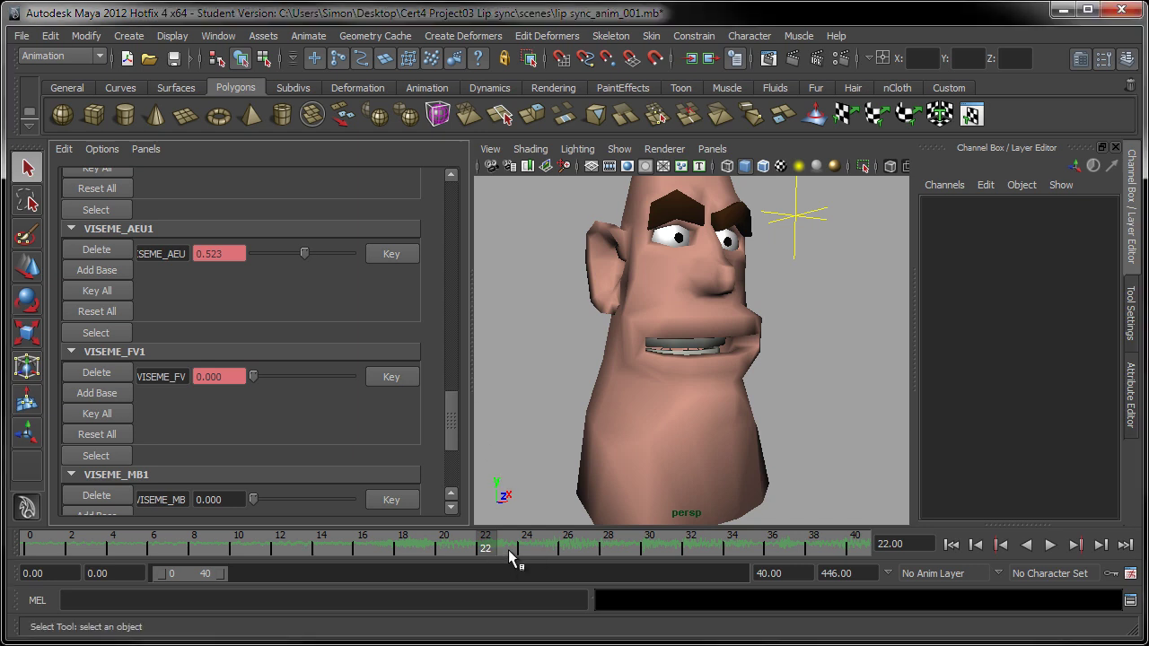
{"action": "mouse_move", "coordinate": [508, 557]}
{"action": "left_mouse_down"}
{"action": "mouse_move", "coordinate": [520, 549]}
{"action": "mouse_move", "coordinate": [433, 553]}
{"action": "mouse_move", "coordinate": [500, 550]}
{"action": "mouse_move", "coordinate": [525, 572]}
{"action": "mouse_move", "coordinate": [495, 544]}
{"action": "mouse_move", "coordinate": [424, 543]}
{"action": "mouse_move", "coordinate": [487, 550]}
{"action": "left_mouse_up"}
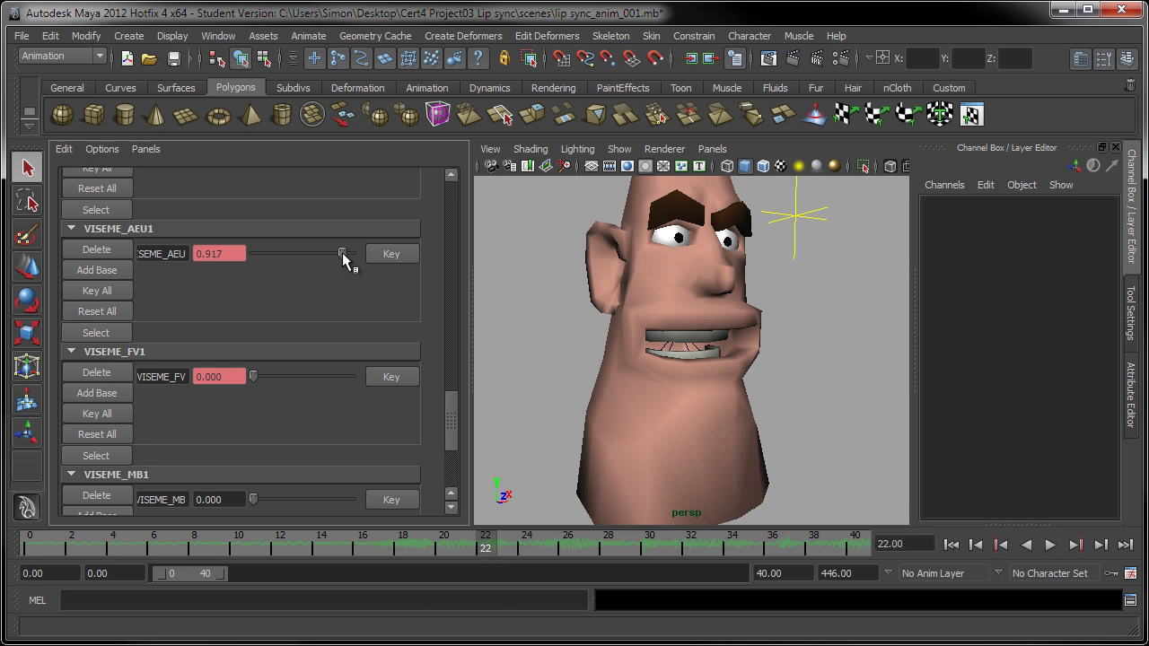
{"action": "left_click_drag", "start_coordinate": [342, 254], "coordinate": [300, 254]}
{"action": "left_click", "coordinate": [392, 255]}
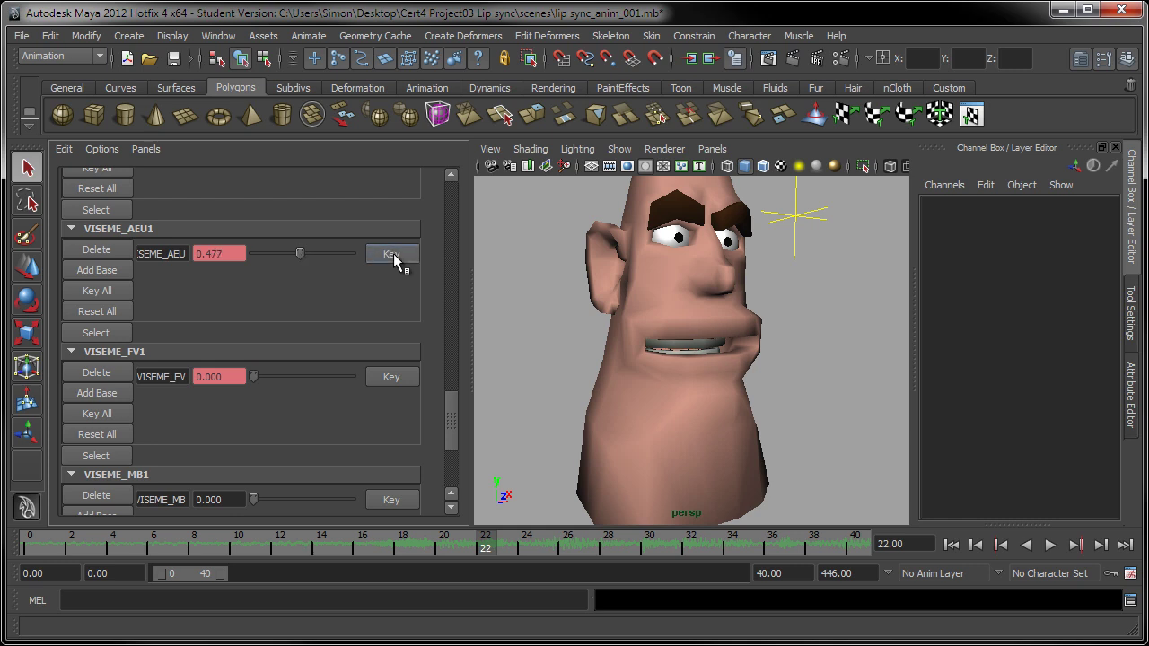
{"action": "left_click_drag", "start_coordinate": [482, 544], "coordinate": [509, 557]}
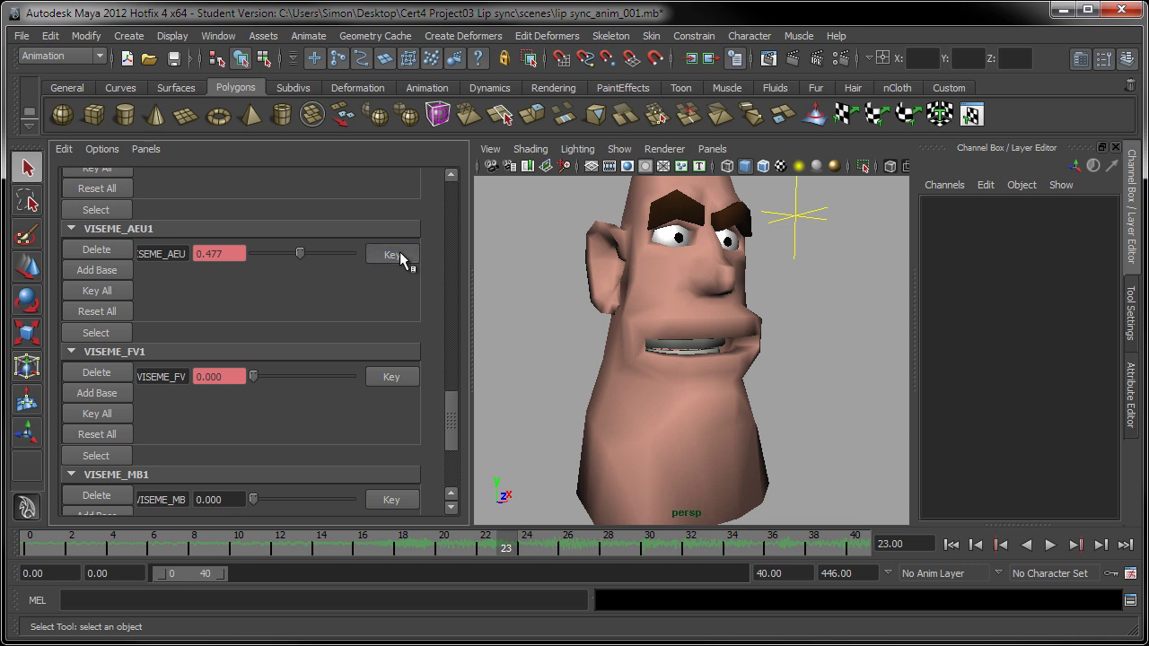
Step: Key VISEME_MB1 at 0 on frame 23
{"action": "left_click", "coordinate": [526, 546]}
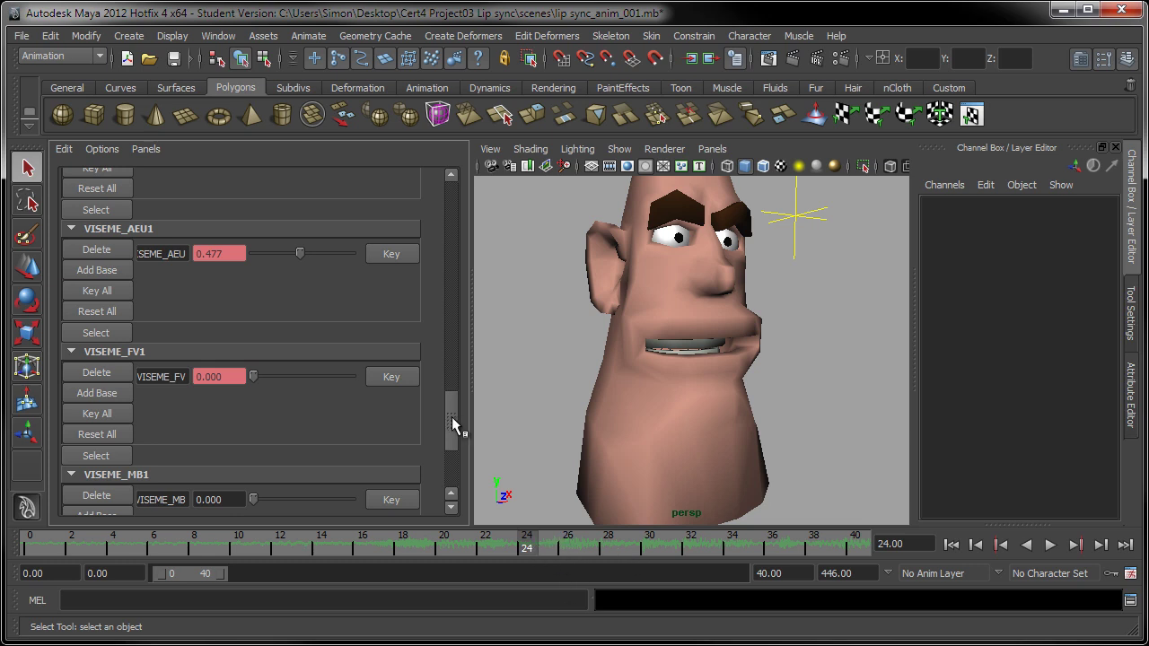
{"action": "left_click_drag", "start_coordinate": [452, 418], "coordinate": [450, 436]}
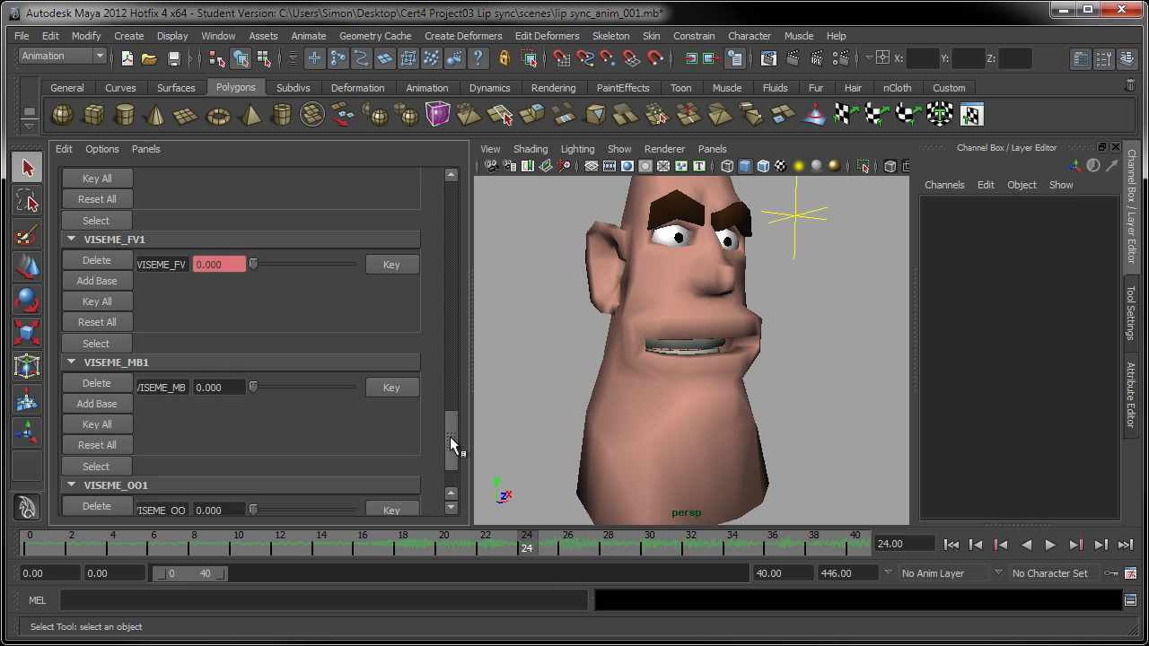
{"action": "left_click", "coordinate": [515, 547]}
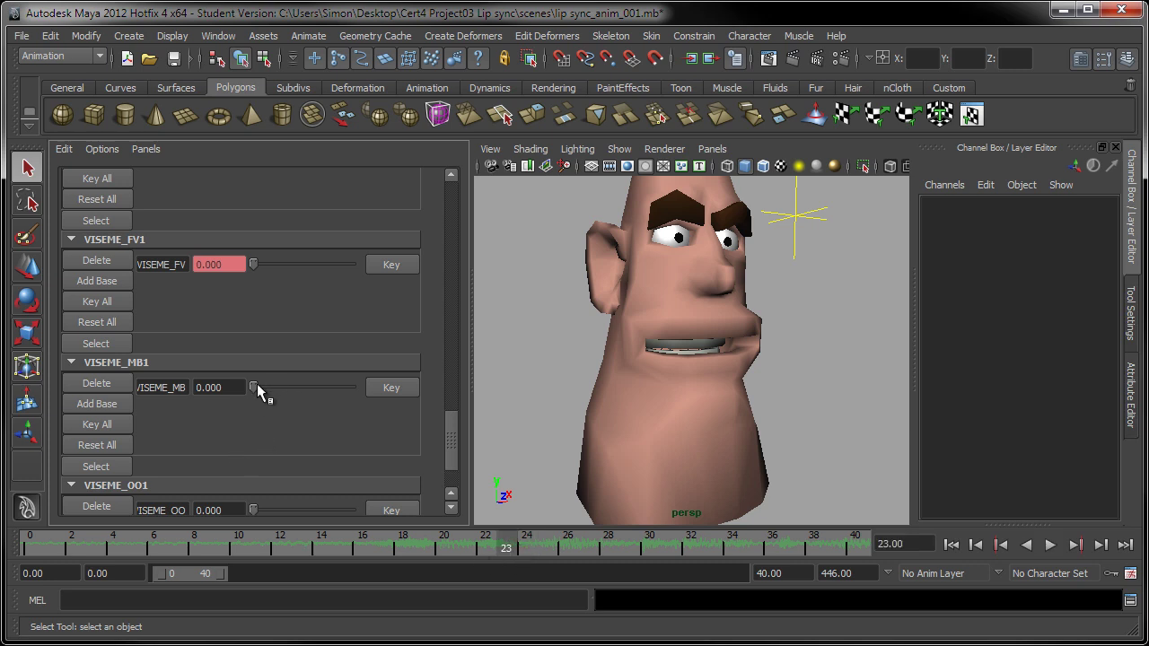
{"action": "left_click", "coordinate": [385, 387]}
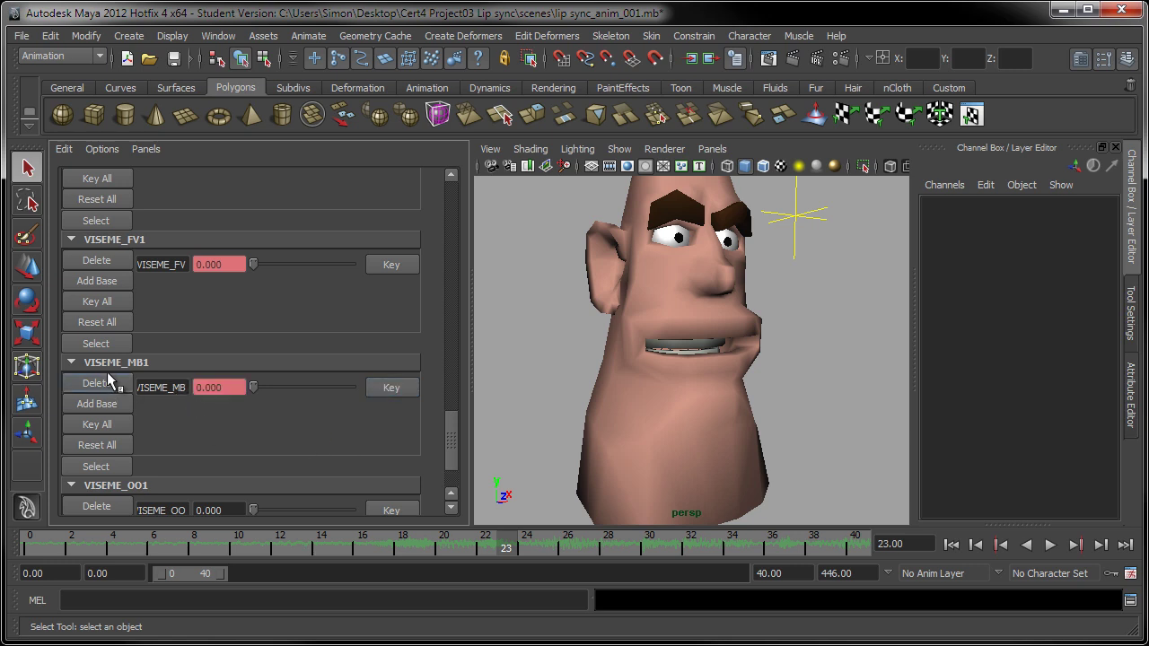
Step: On frame 24, drop VISEME_AEU1 to 0 and raise VISEME_MB1 to 1
{"action": "left_click", "coordinate": [525, 547]}
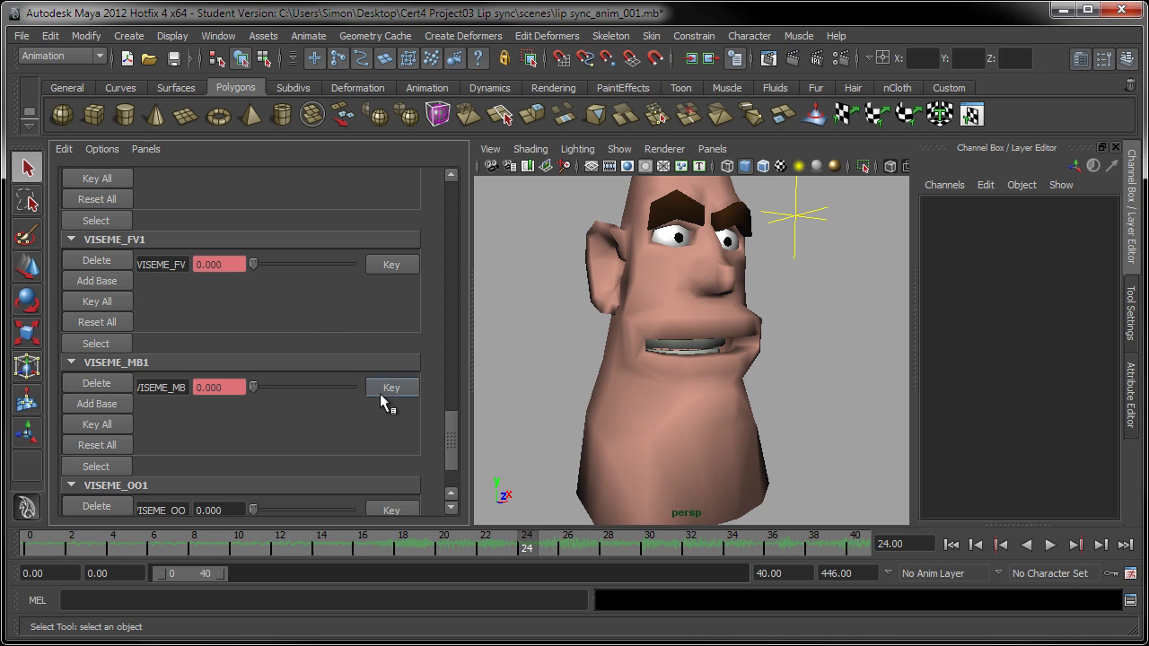
{"action": "left_click_drag", "start_coordinate": [452, 435], "coordinate": [451, 415]}
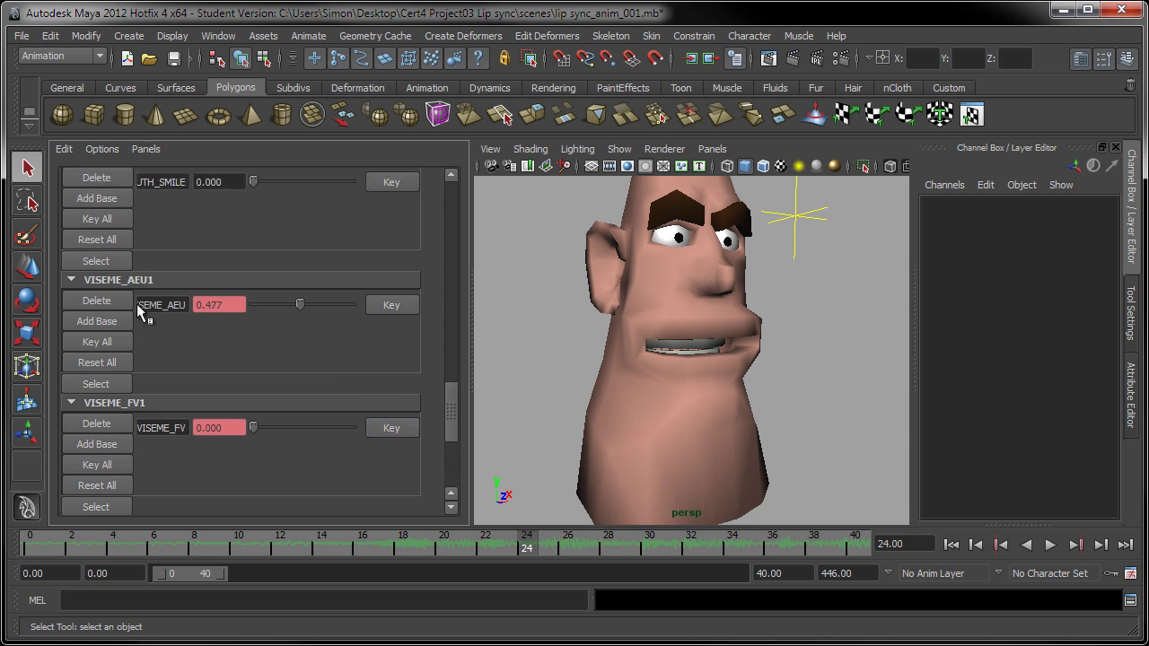
{"action": "left_click_drag", "start_coordinate": [304, 304], "coordinate": [254, 309]}
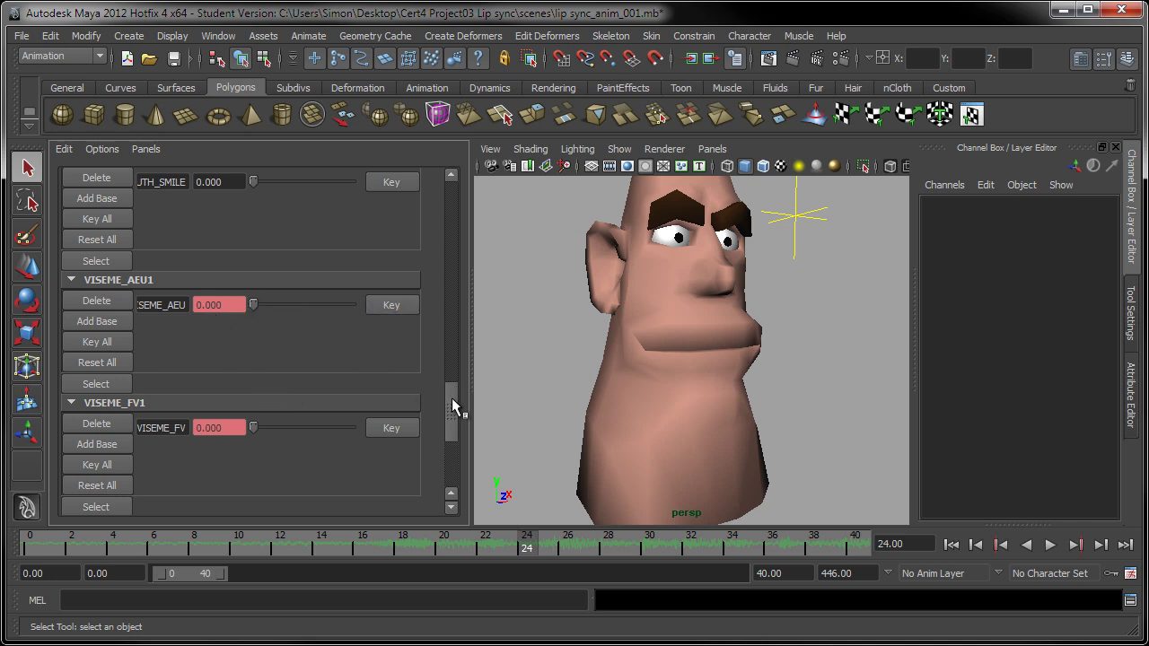
{"action": "left_click_drag", "start_coordinate": [451, 407], "coordinate": [450, 429]}
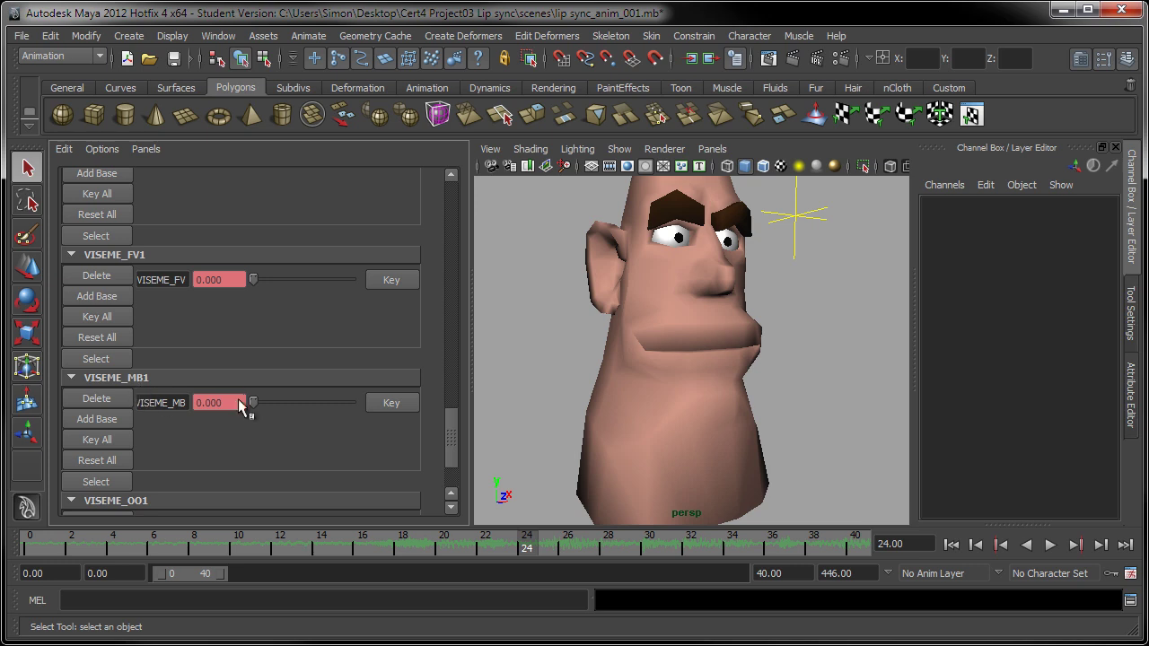
{"action": "left_click_drag", "start_coordinate": [256, 401], "coordinate": [363, 405]}
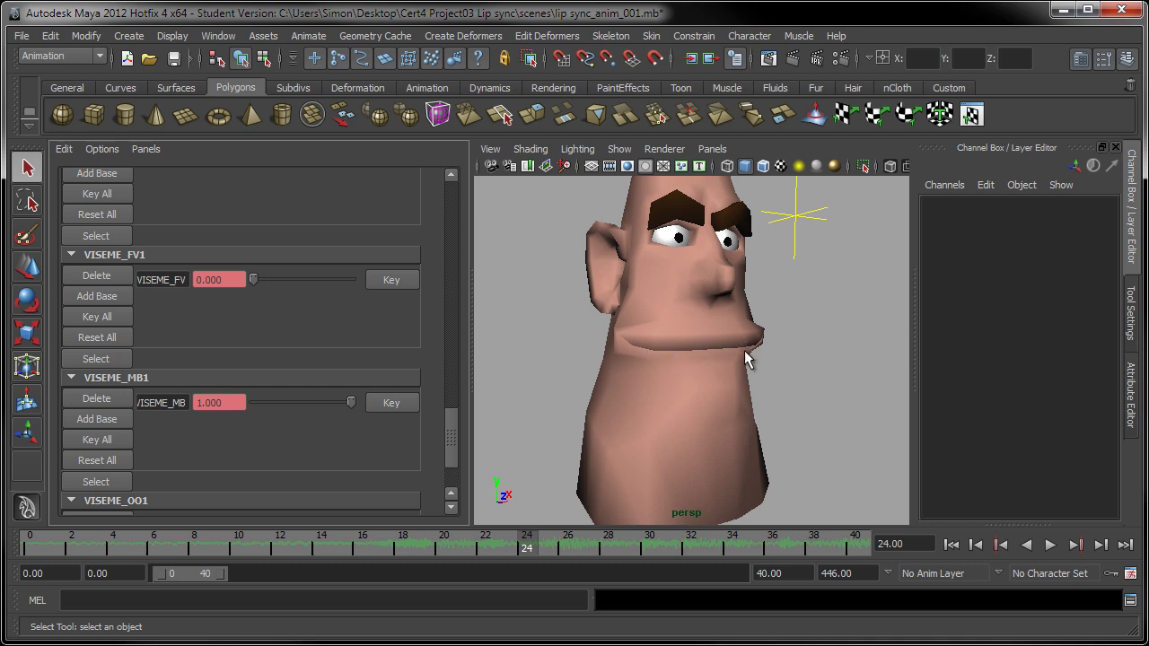
Step: Key VISEME_MB1 at 1.000 on frame 24 and scrub back to frame 21 to check
{"action": "left_click", "coordinate": [398, 405]}
{"action": "mouse_move", "coordinate": [526, 549]}
{"action": "left_mouse_down"}
{"action": "mouse_move", "coordinate": [367, 546]}
{"action": "mouse_move", "coordinate": [526, 556]}
{"action": "left_mouse_up"}
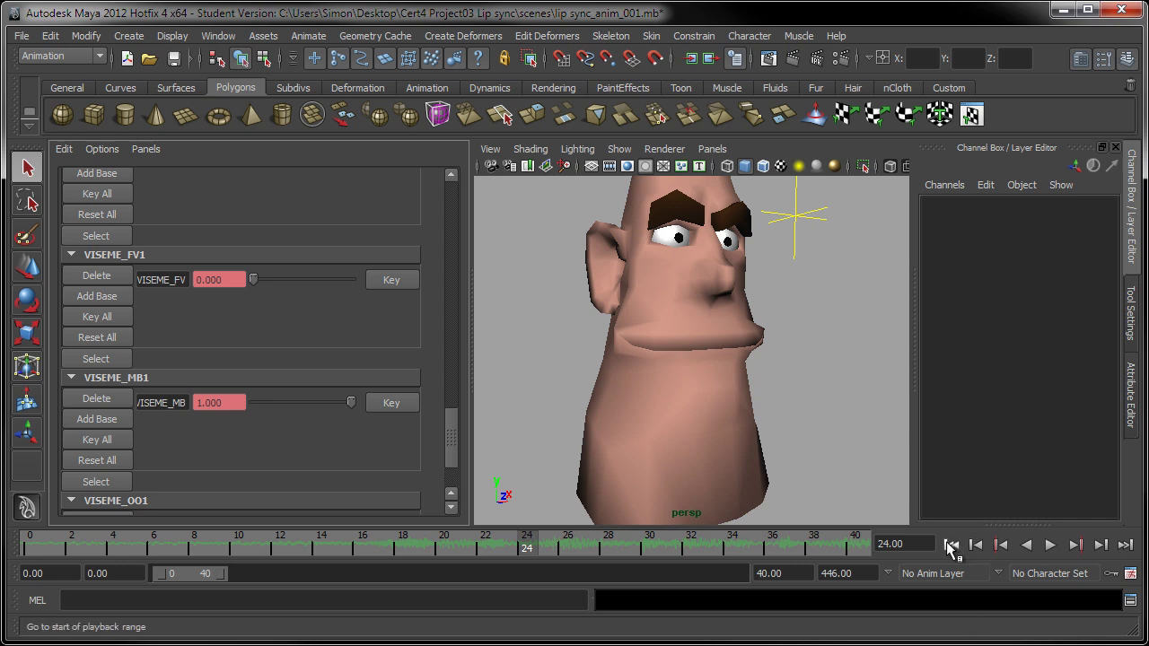
Step: Rewind to frame 0 and play the lip sync three times, stopping after each pass
{"action": "left_click", "coordinate": [951, 544]}
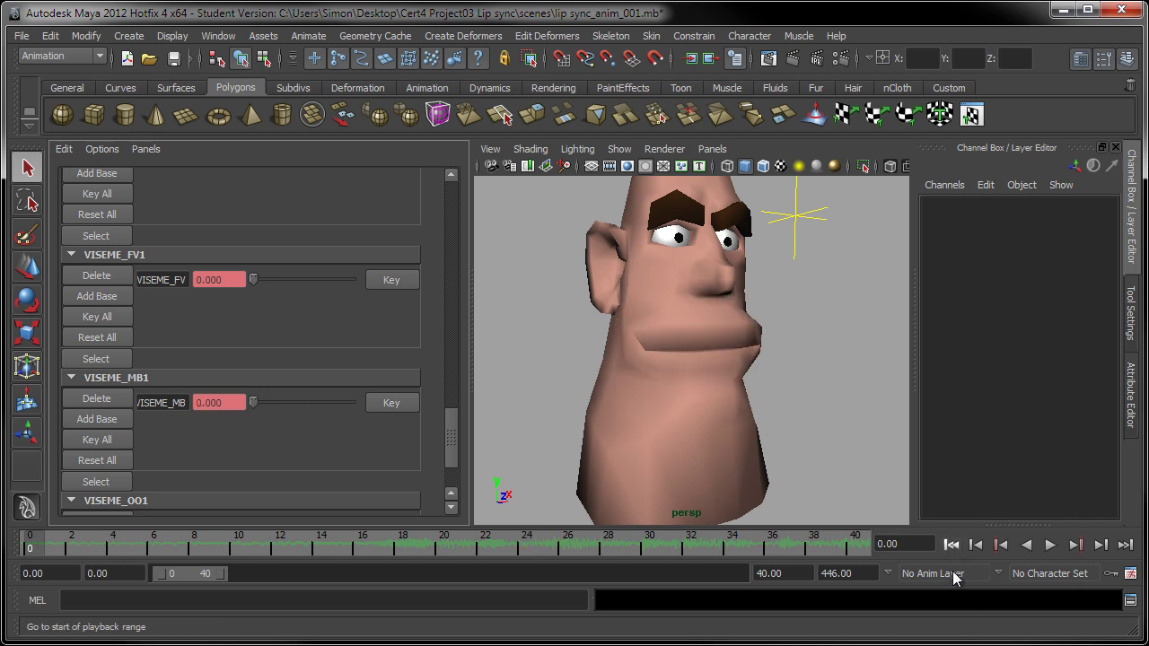
{"action": "left_click", "coordinate": [1049, 545]}
{"action": "left_click", "coordinate": [1050, 544]}
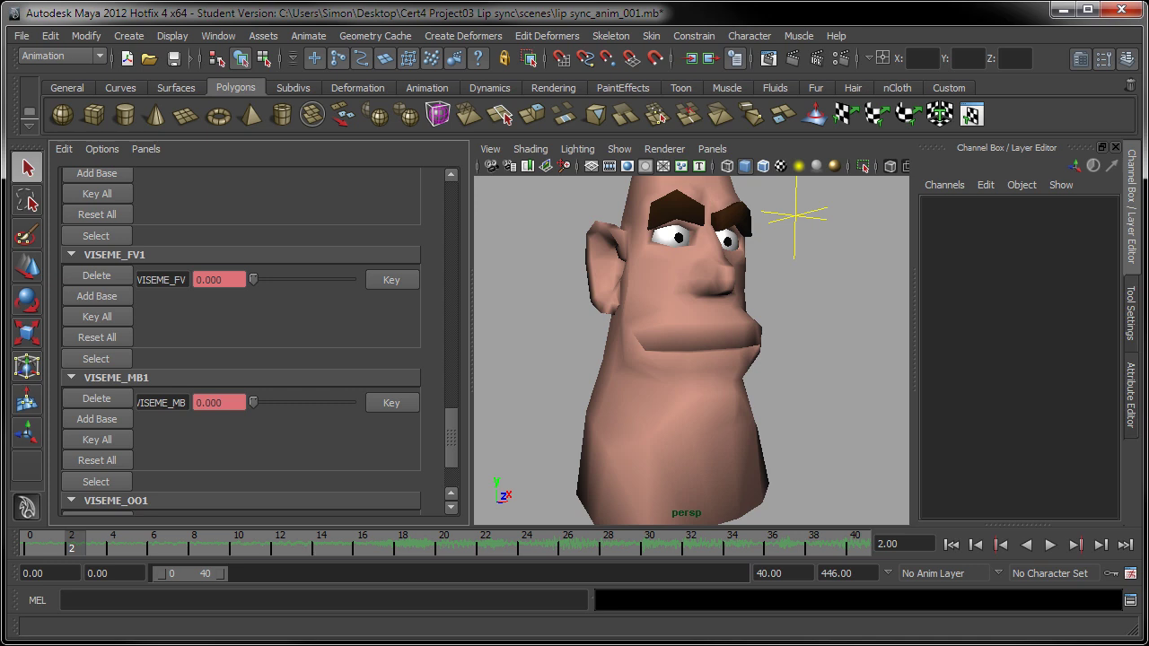
{"action": "left_click", "coordinate": [951, 545]}
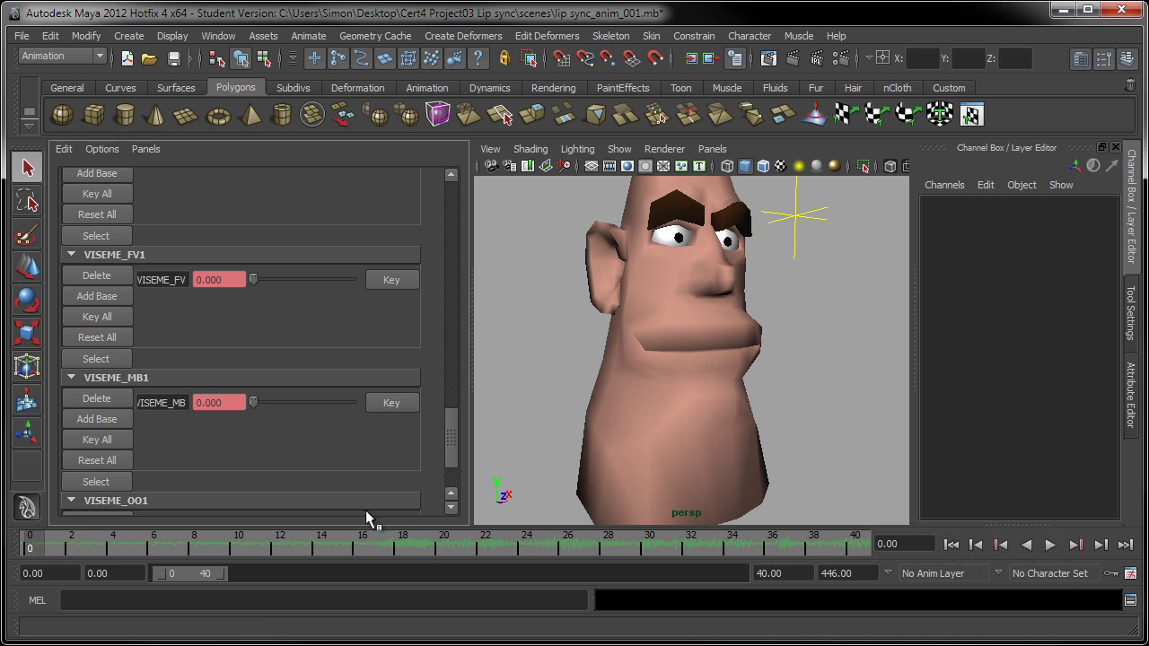
{"action": "left_click", "coordinate": [1050, 545]}
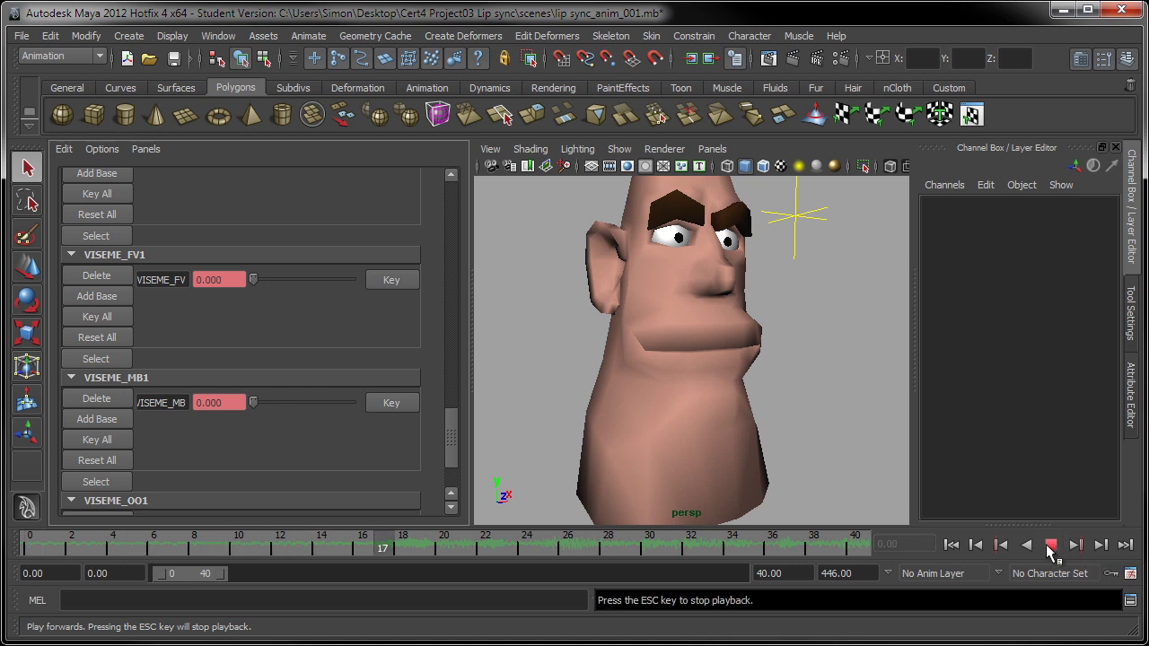
{"action": "left_click", "coordinate": [1050, 546]}
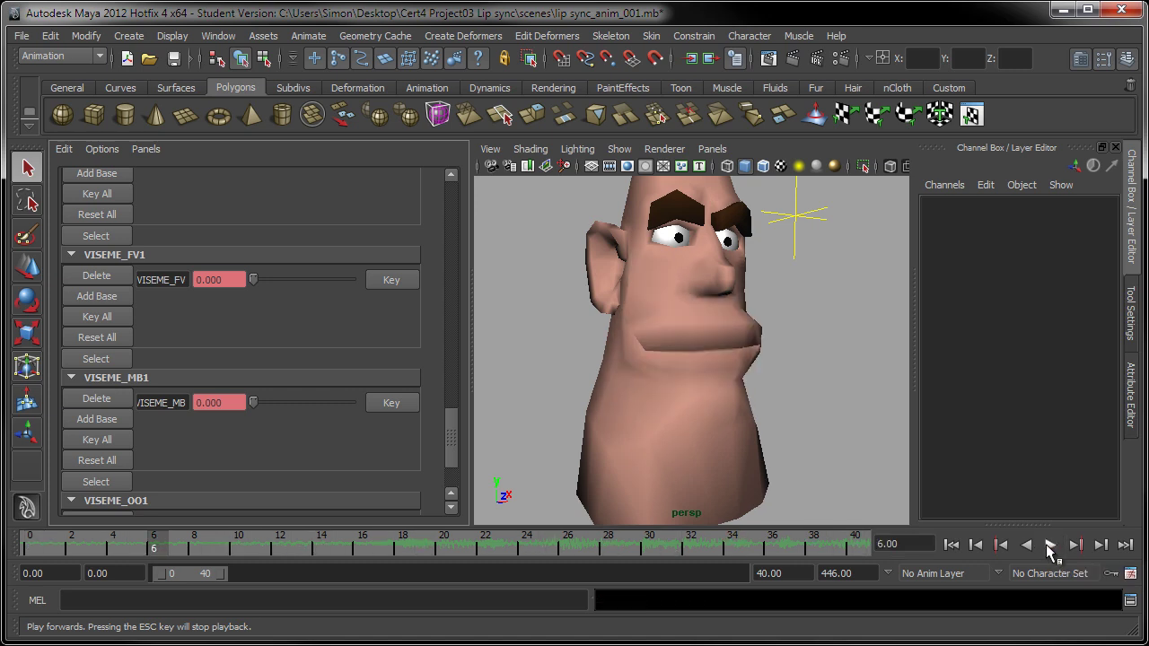
{"action": "left_click", "coordinate": [1050, 546]}
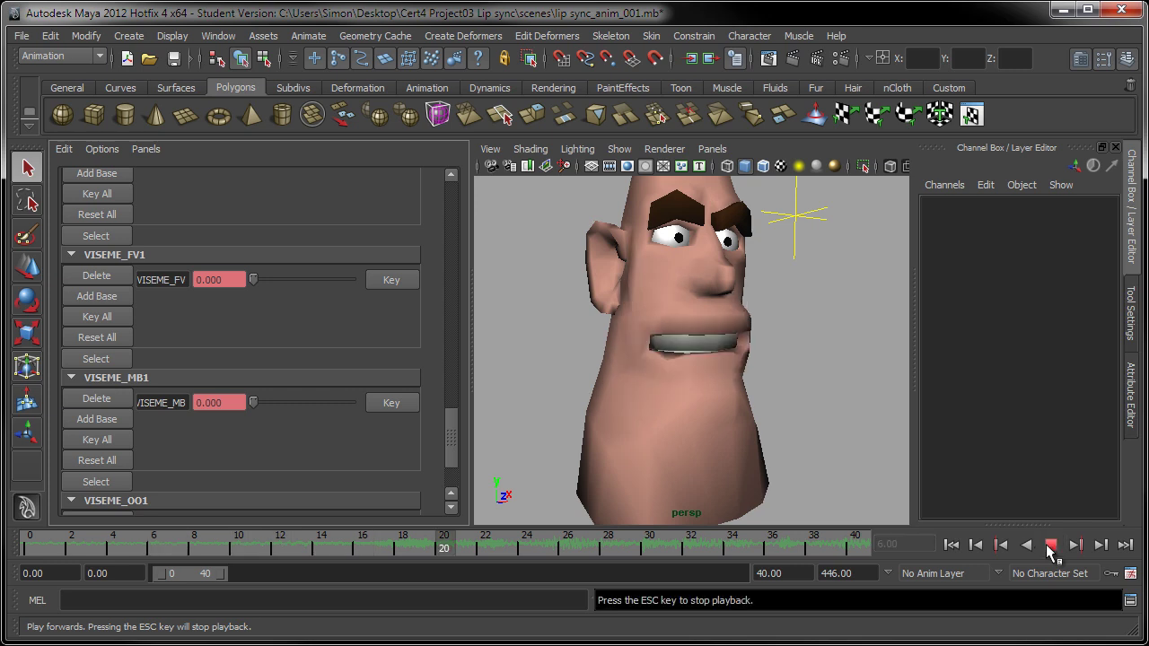
{"action": "left_click", "coordinate": [1050, 546]}
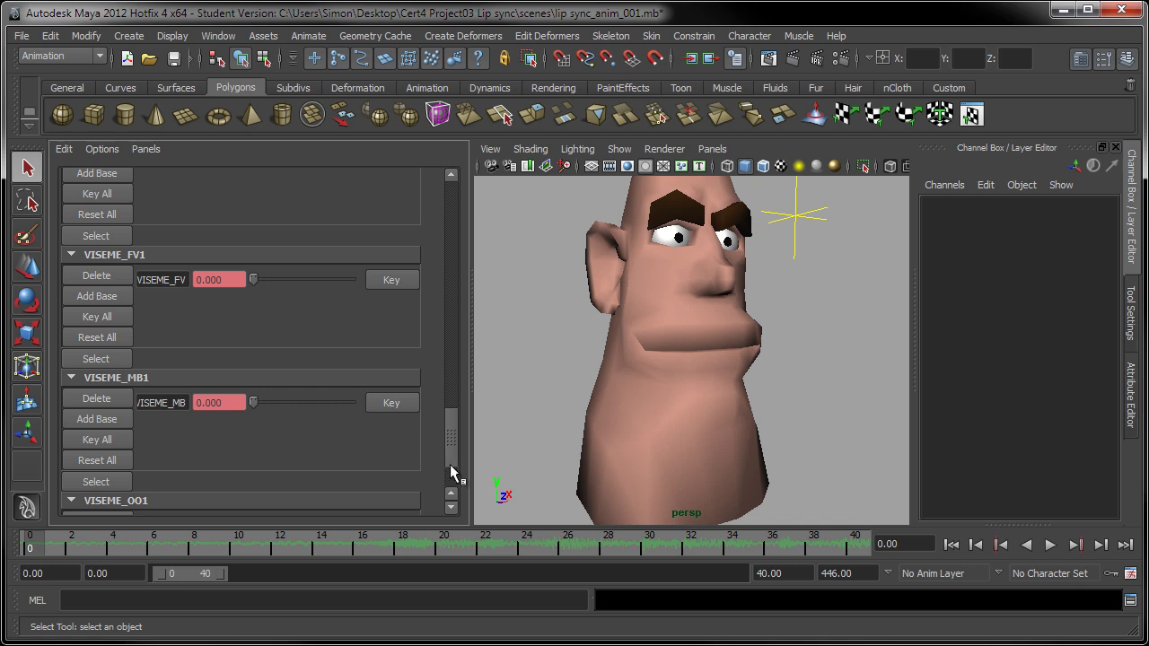
{"action": "left_click_drag", "start_coordinate": [451, 457], "coordinate": [452, 477]}
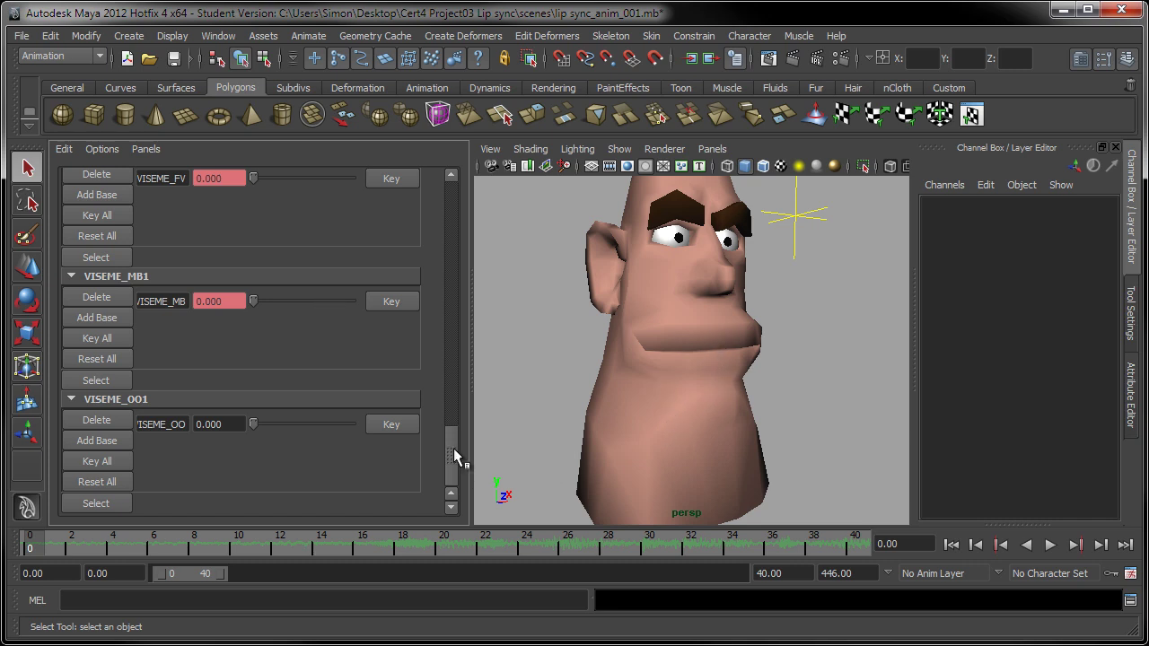
{"action": "left_click_drag", "start_coordinate": [453, 448], "coordinate": [456, 419]}
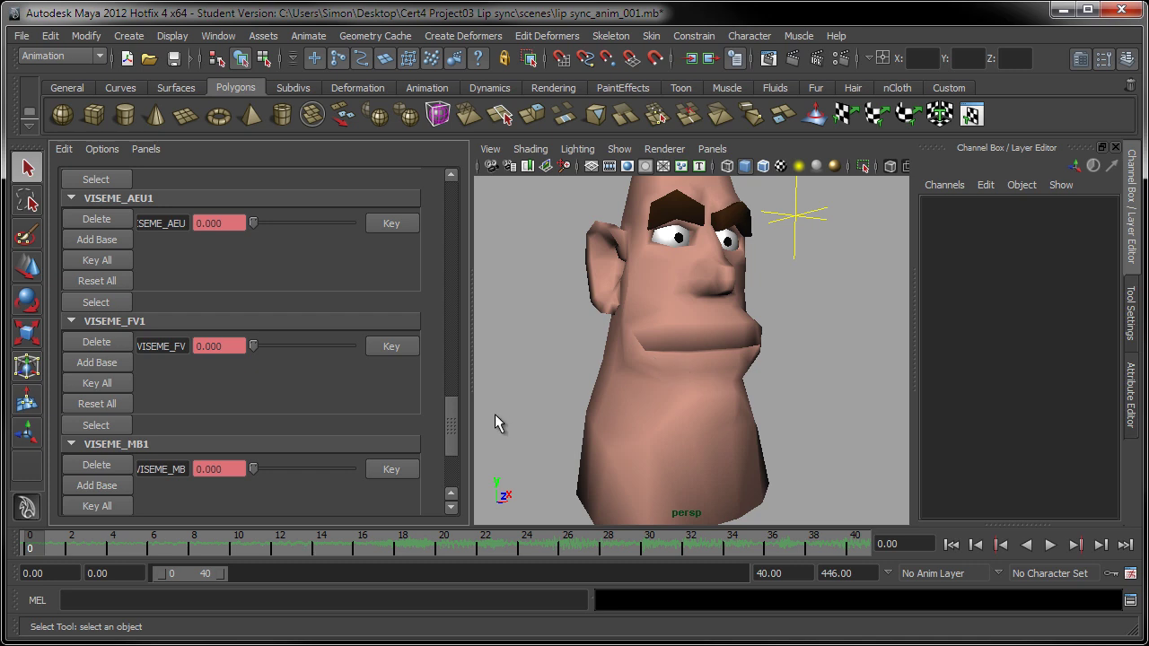